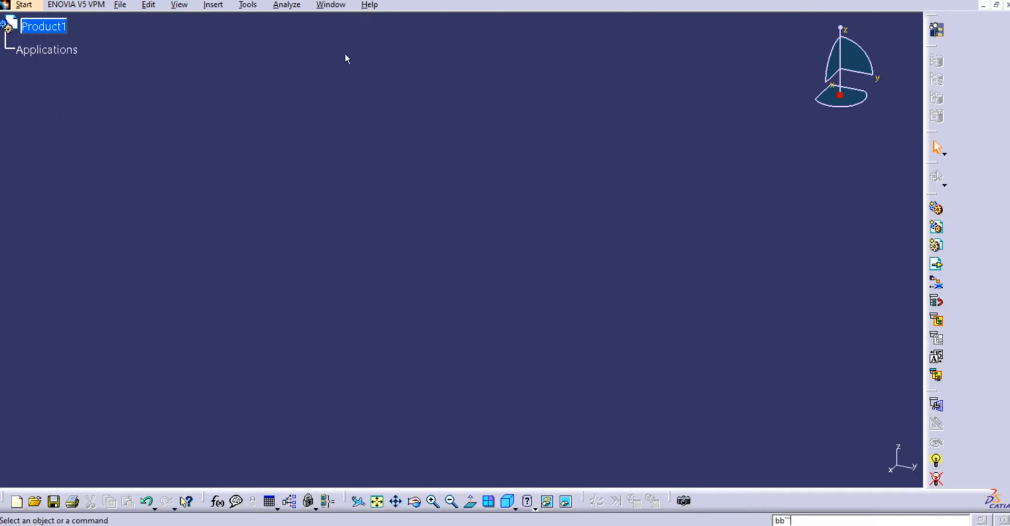
Enable the graduated color background in the display visualization options, with dark blue as the background color.
left_click(246, 7)
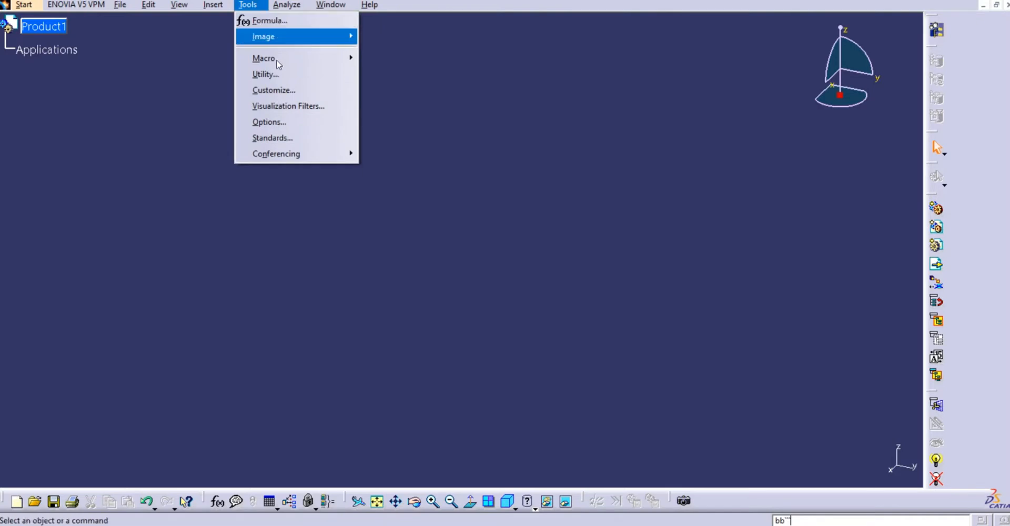
left_click(281, 122)
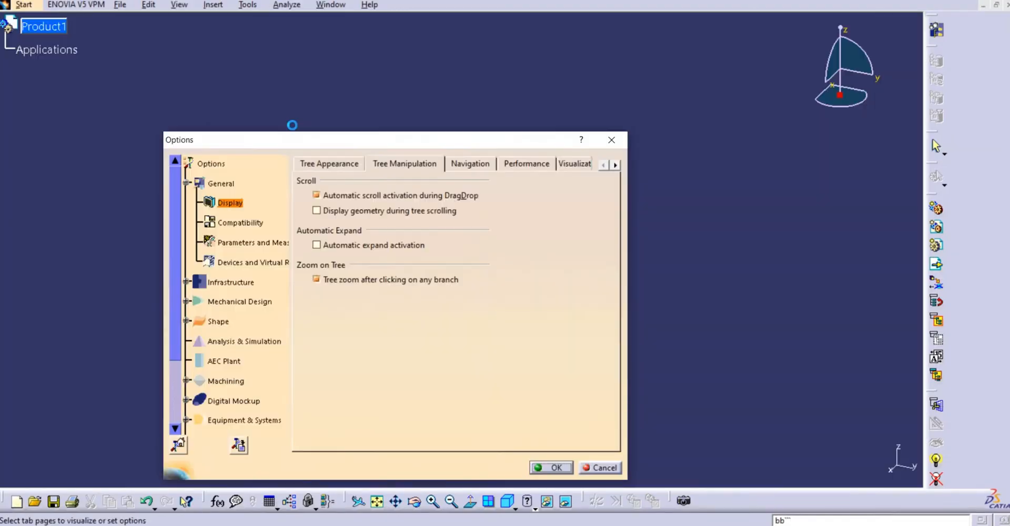
left_click_drag(292, 146, 313, 102)
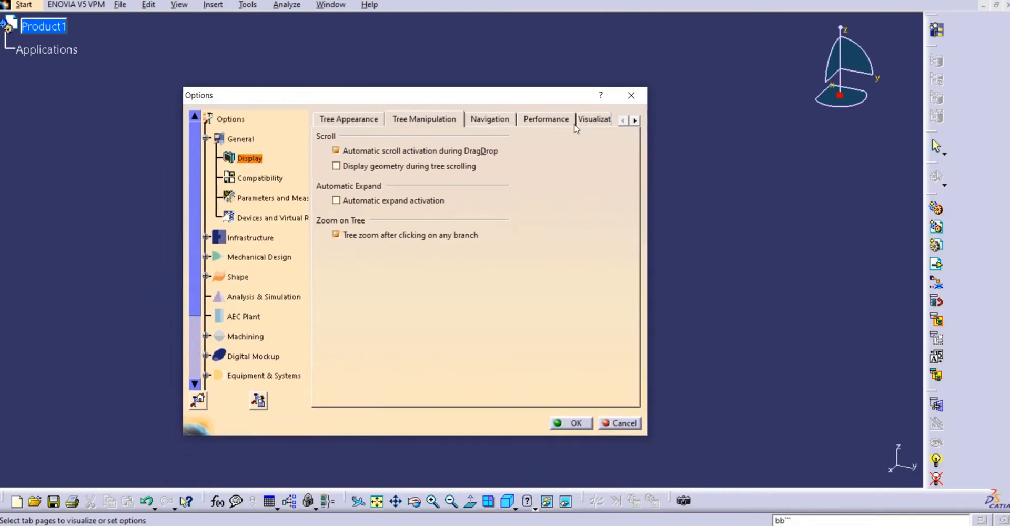
left_click(579, 120)
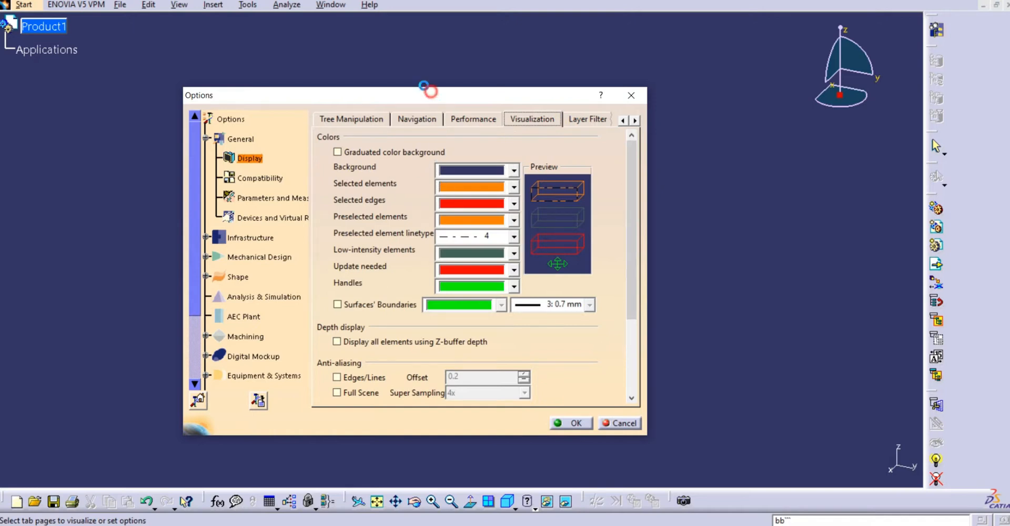
left_click_drag(425, 94, 403, 76)
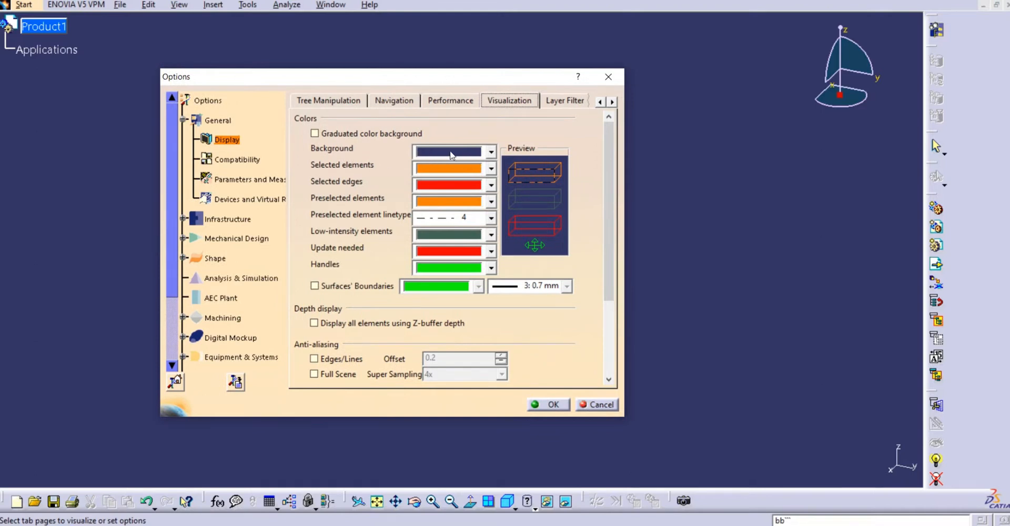
left_click(458, 153)
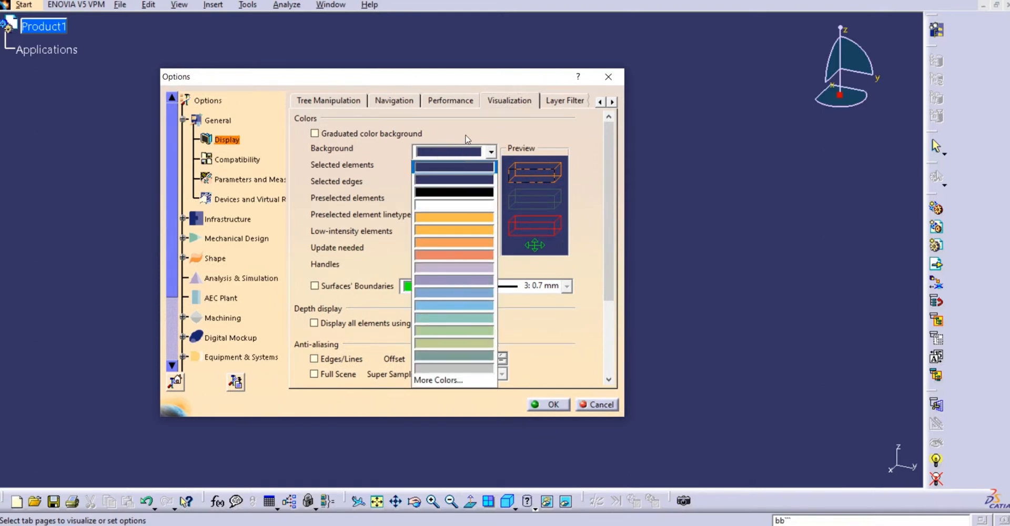
left_click(464, 167)
left_click(371, 138)
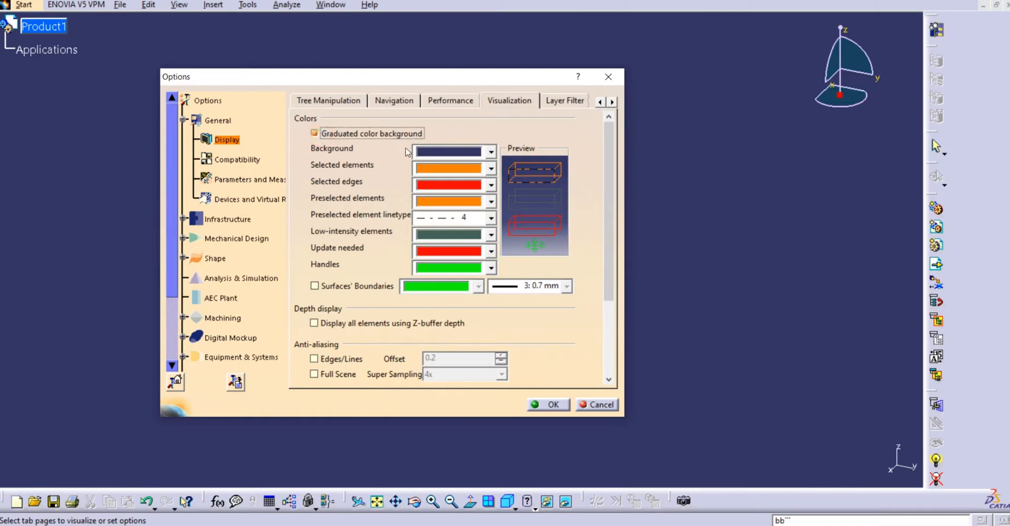
left_click(553, 405)
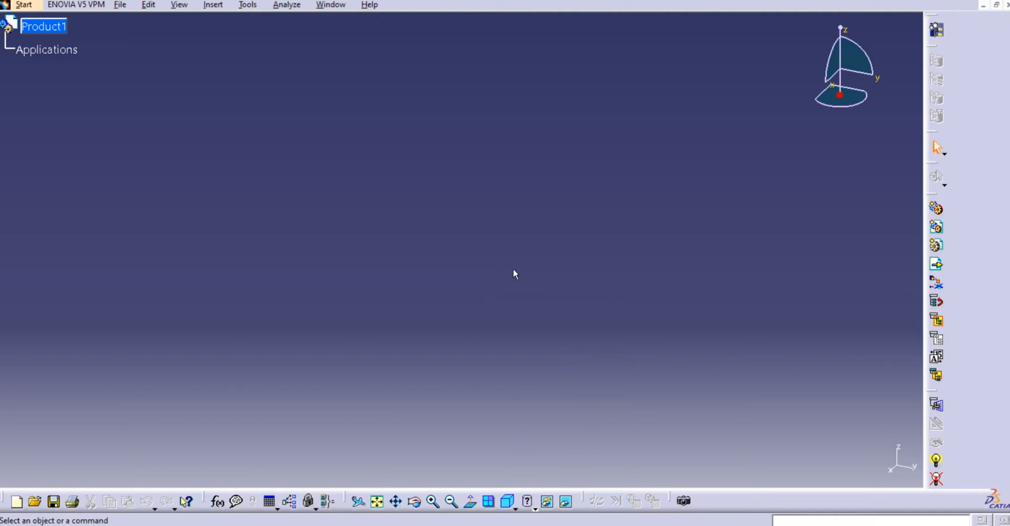
Change the viewport background color to light orange in the display visualization options.
left_click(251, 6)
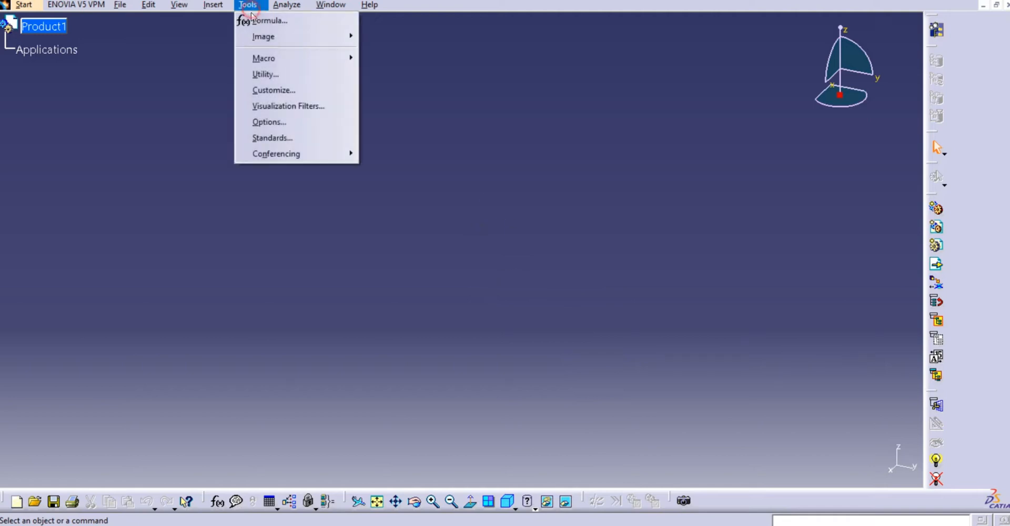
left_click(266, 121)
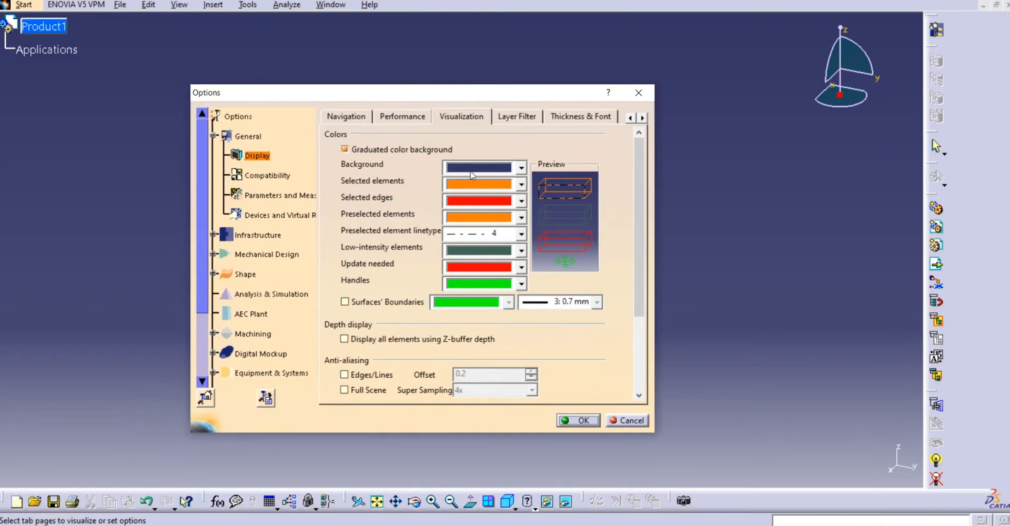
left_click(473, 169)
left_click(479, 246)
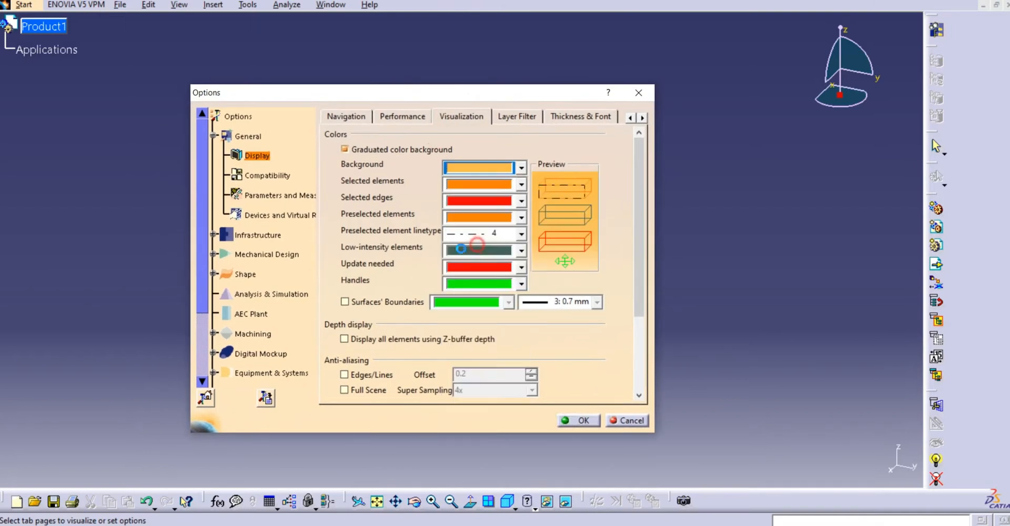
left_click(578, 420)
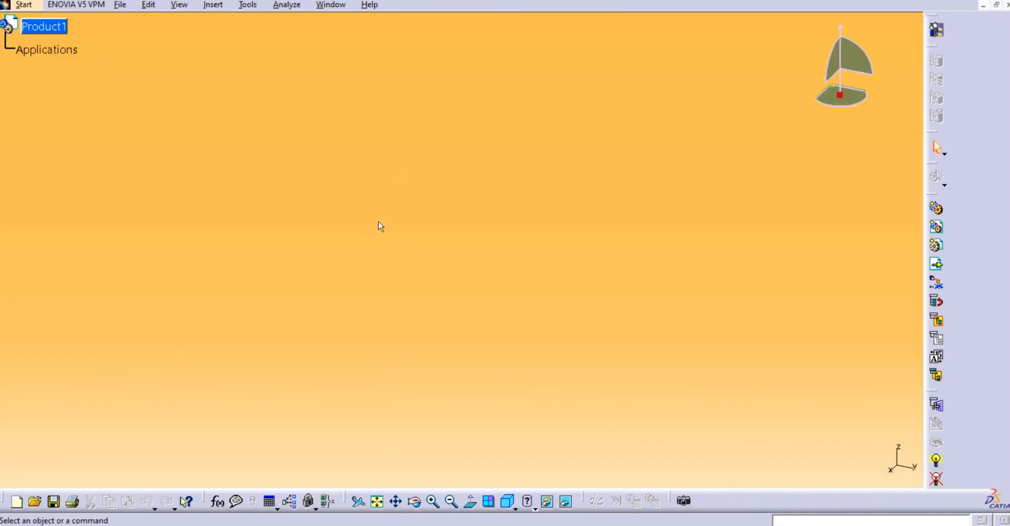
Set the viewport background color back to dark blue in the display visualization options.
left_click(253, 6)
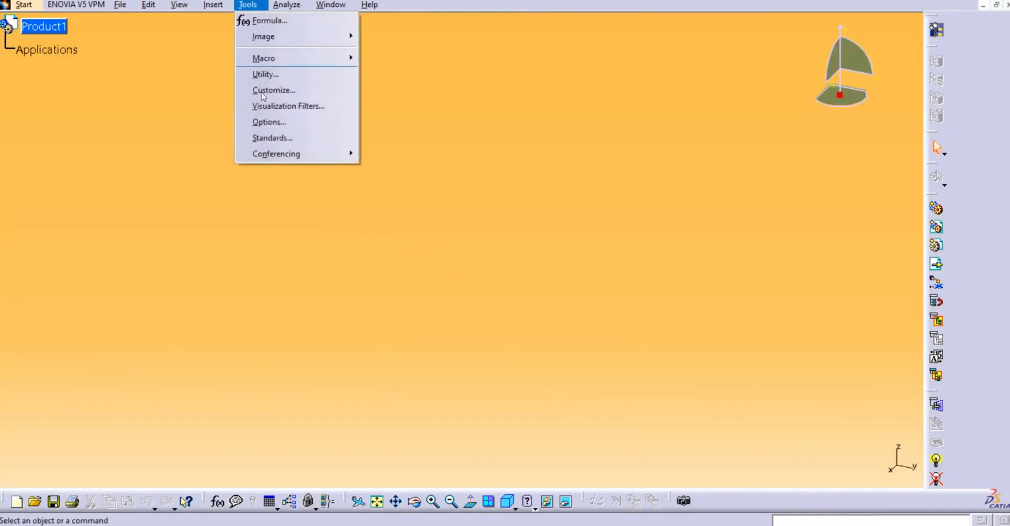
left_click(268, 122)
left_click(437, 212)
left_click(450, 266)
left_click_drag(431, 146, 462, 98)
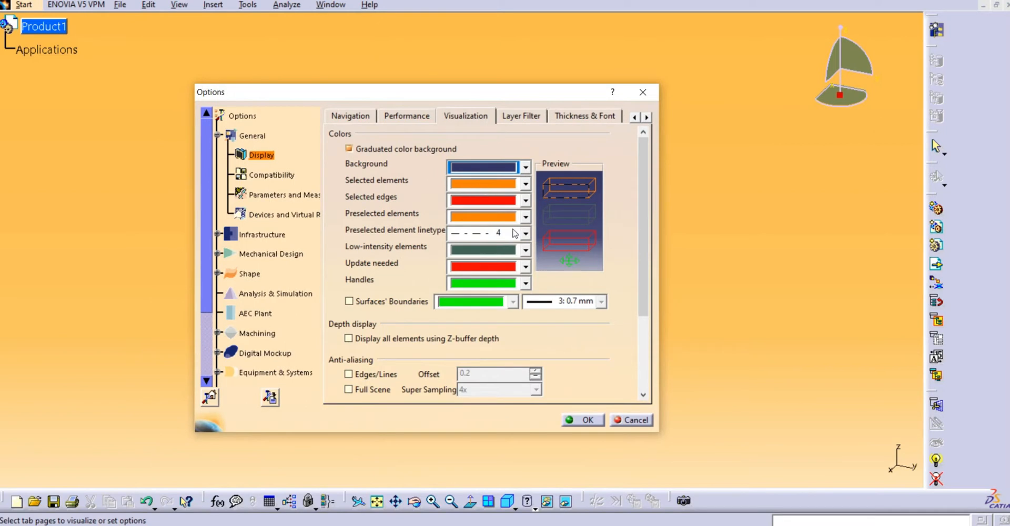
left_click(583, 420)
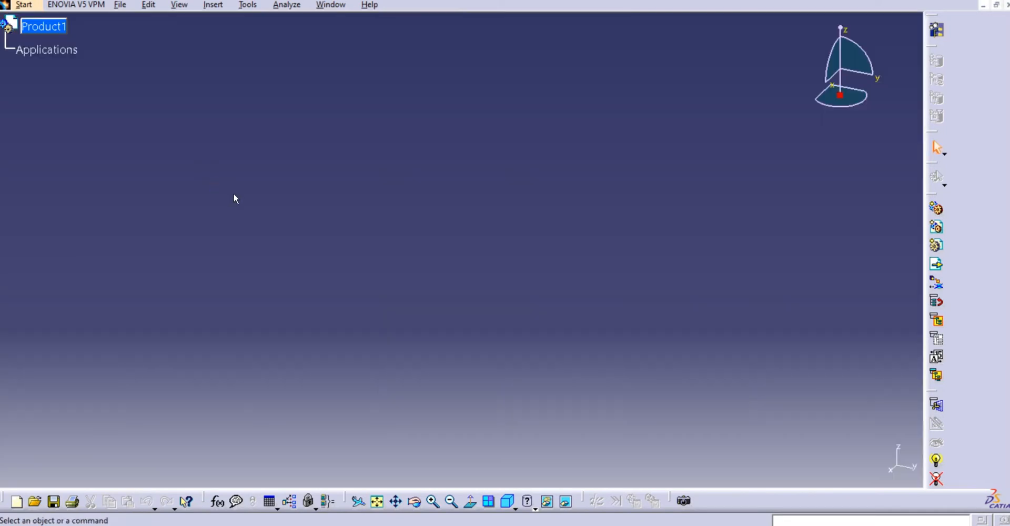
Open the display visualization options to review the color settings.
left_click(250, 8)
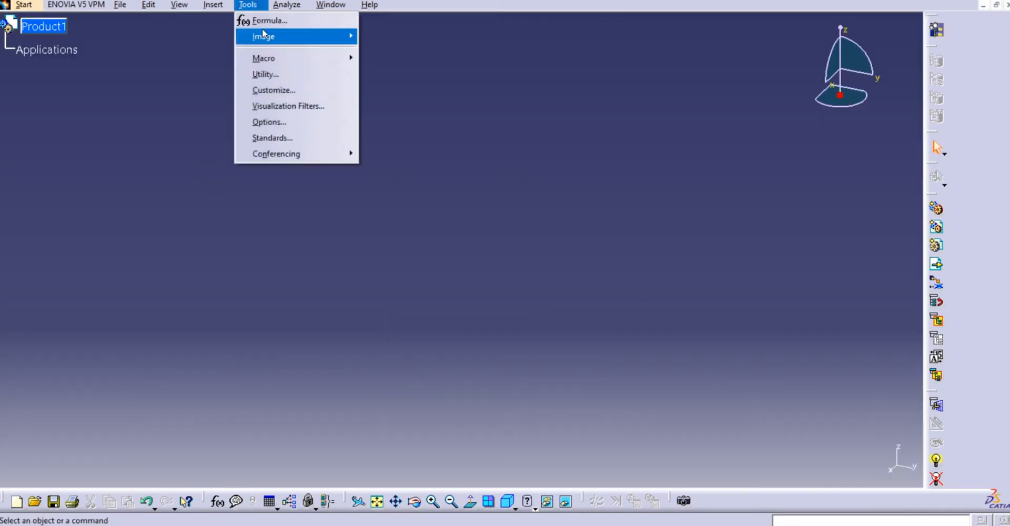
left_click(282, 122)
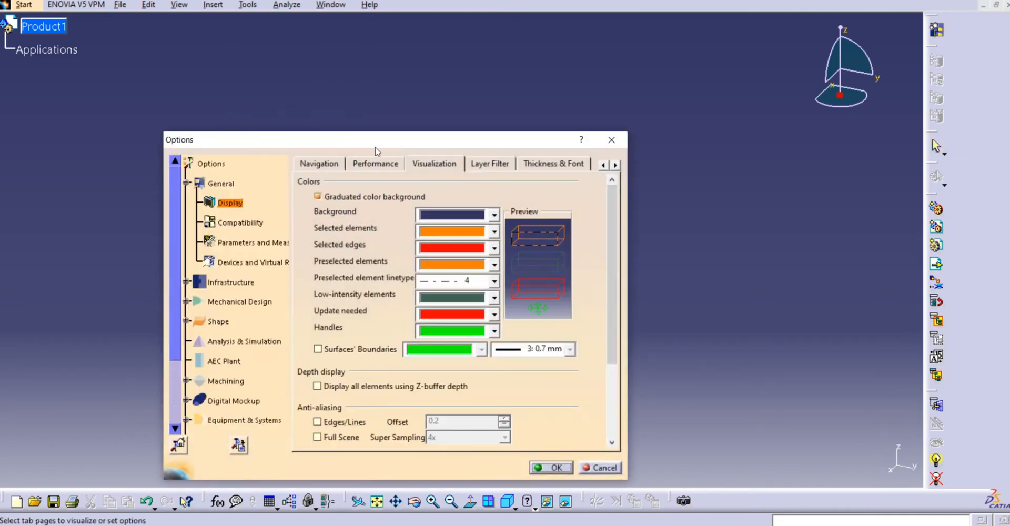
left_click_drag(381, 142, 381, 93)
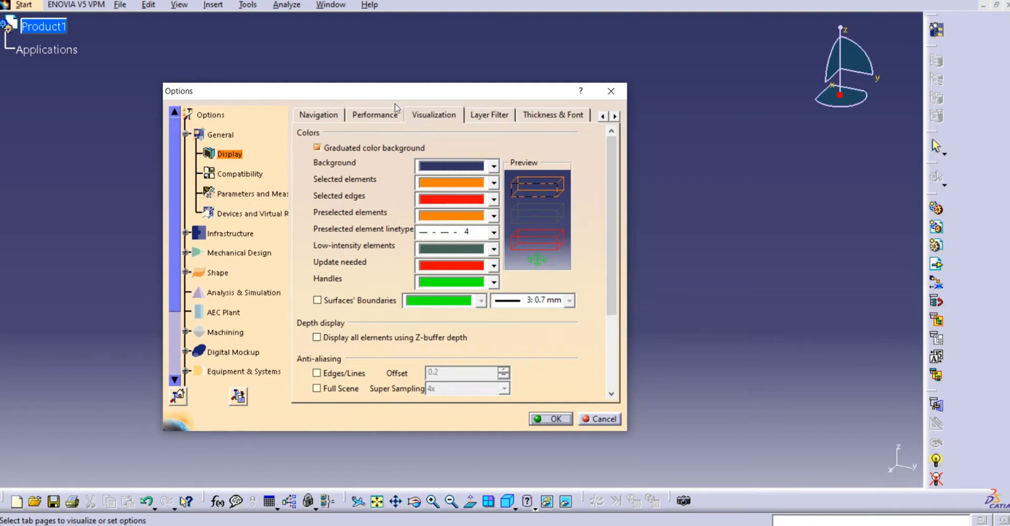
left_click_drag(382, 88, 396, 77)
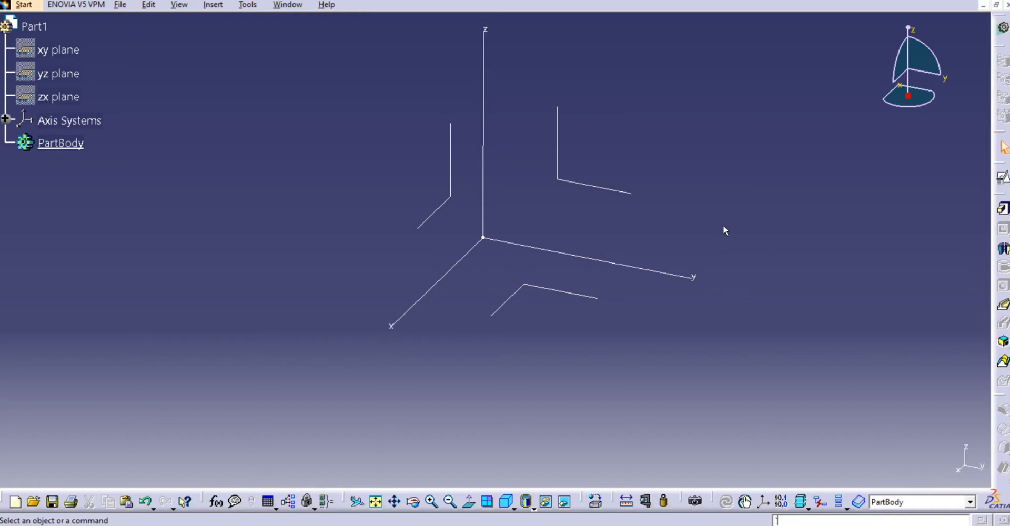
Create a positioned sketch on the axis system's XY plane with Reverse H and Swap enabled.
left_click(1003, 178)
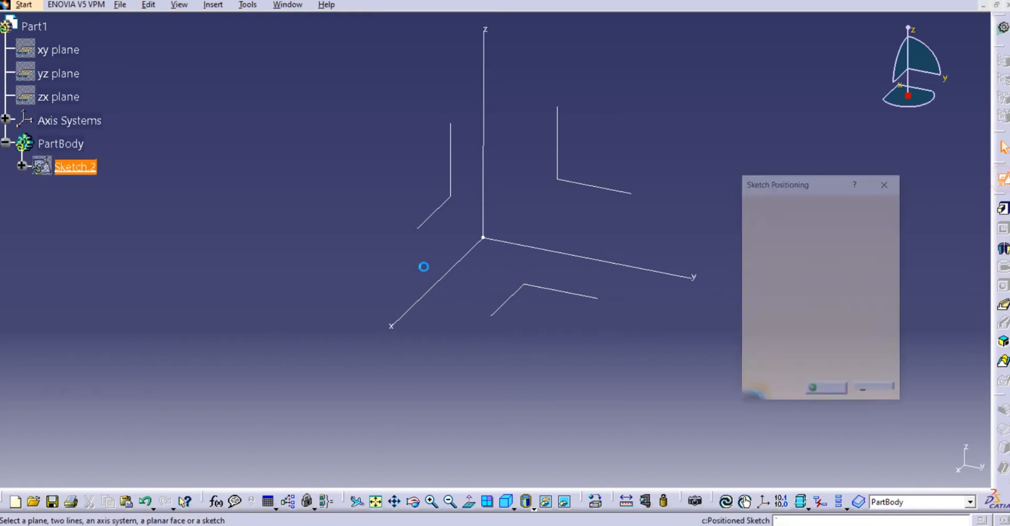
left_click(547, 294)
left_click(765, 370)
left_click(852, 371)
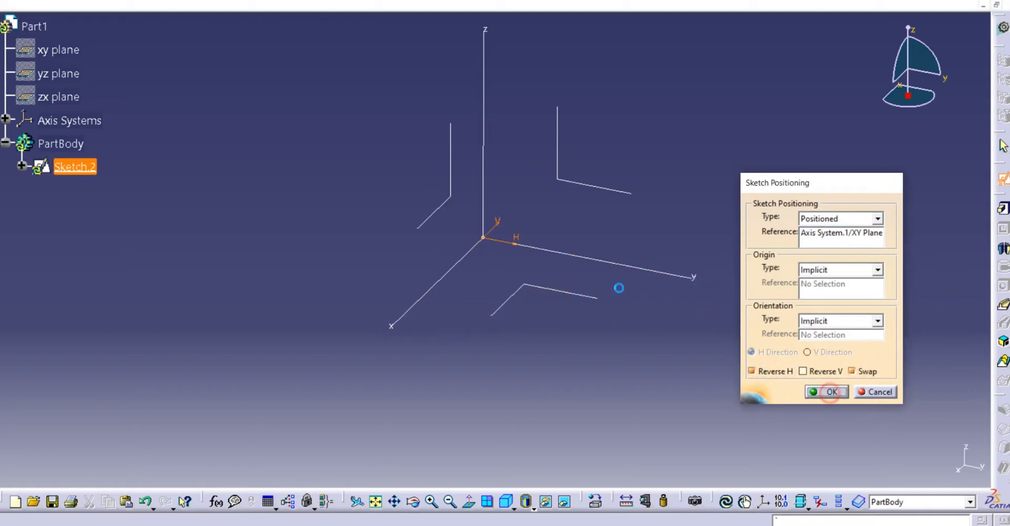
left_click(825, 392)
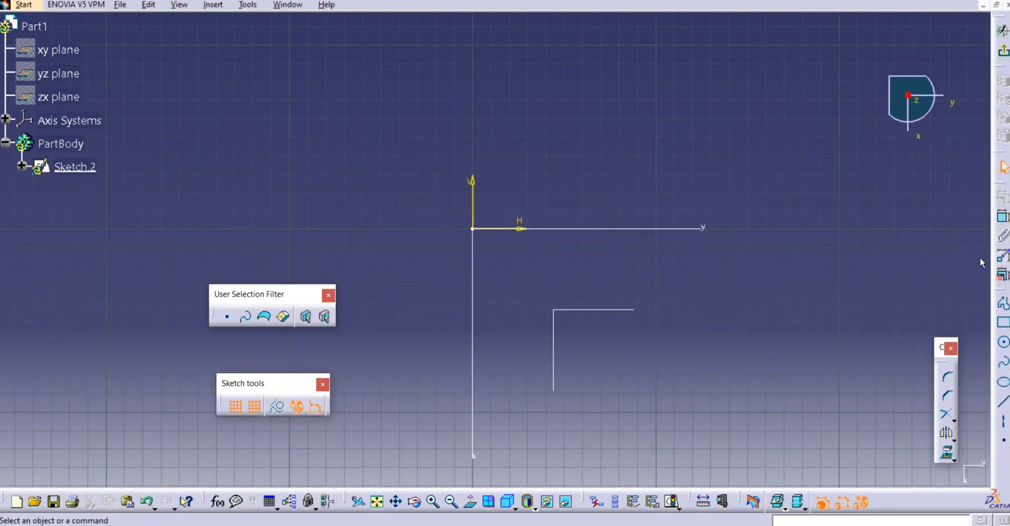
Sketch a circle centered on the sketch origin and inspect its faceted outline.
left_click(1003, 343)
left_click(472, 229)
left_click(620, 215)
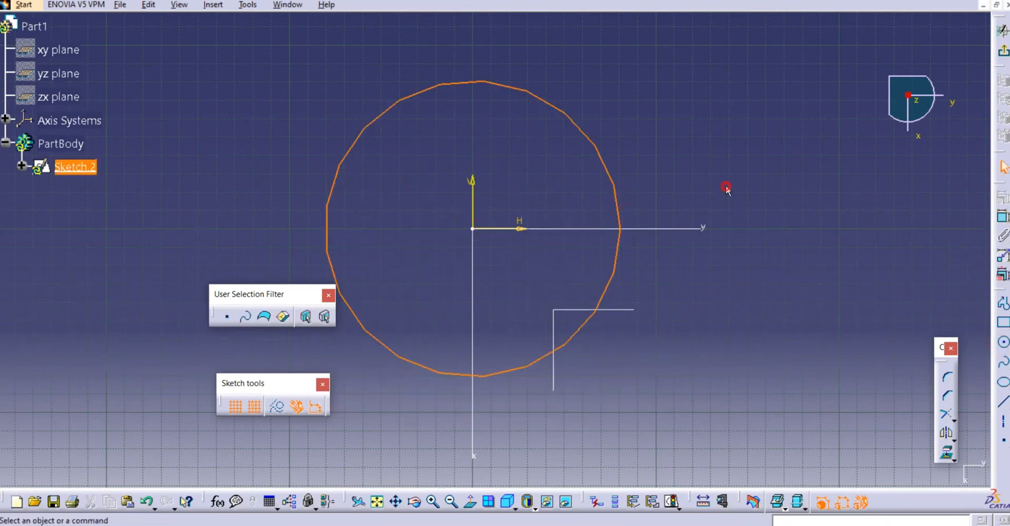
left_click(665, 148)
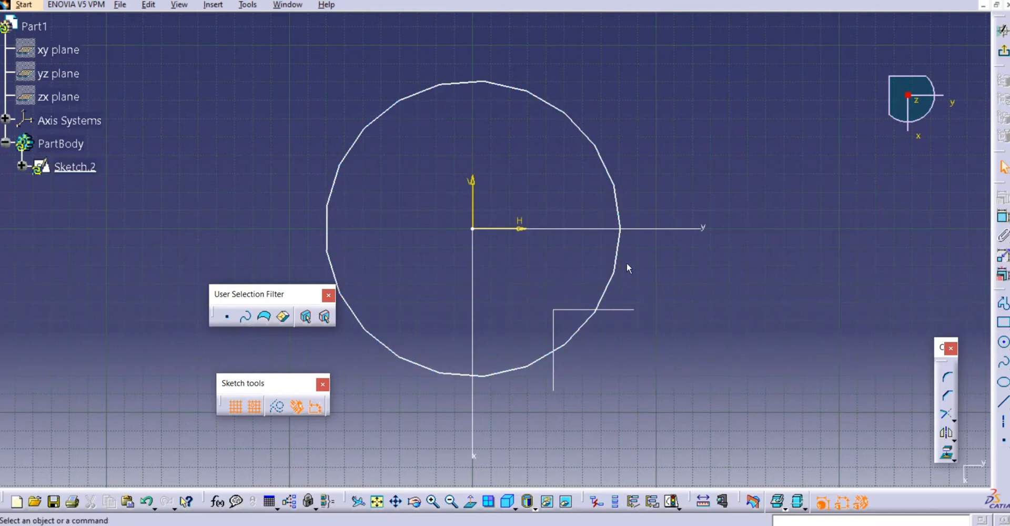
mouse_move(559, 332)
middle_mouse_down()
mouse_move(626, 197)
mouse_move(621, 259)
middle_mouse_up()
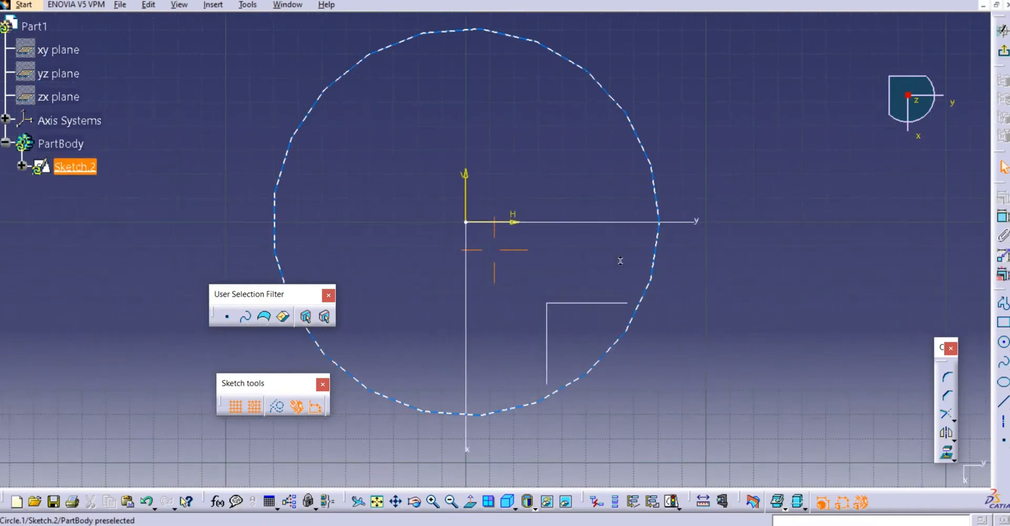
middle_click_drag(566, 77, 589, 210)
mouse_move(476, 202)
middle_mouse_down()
mouse_move(480, 261)
mouse_move(450, 74)
middle_mouse_up()
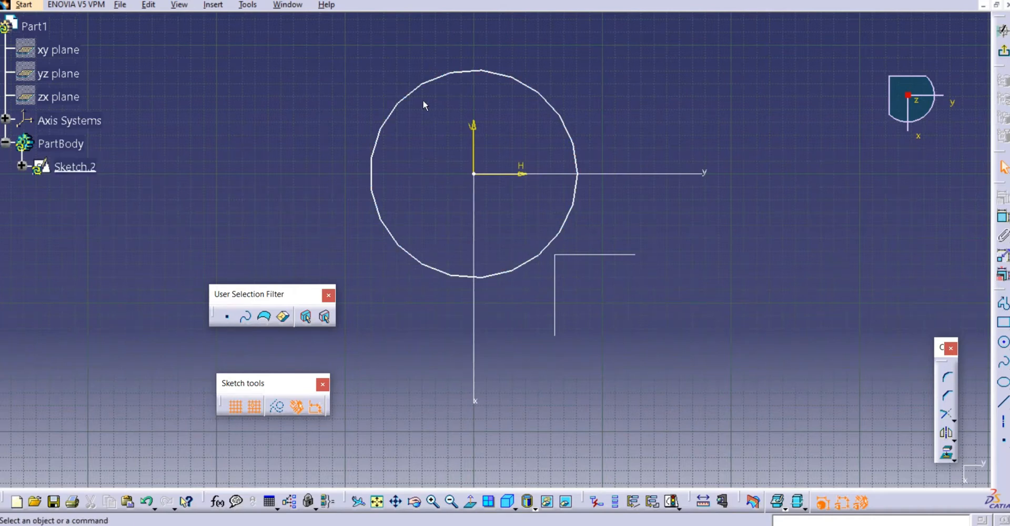
Set the proportional 2D accuracy to 0.01 in the display performance options and apply it.
left_click(247, 5)
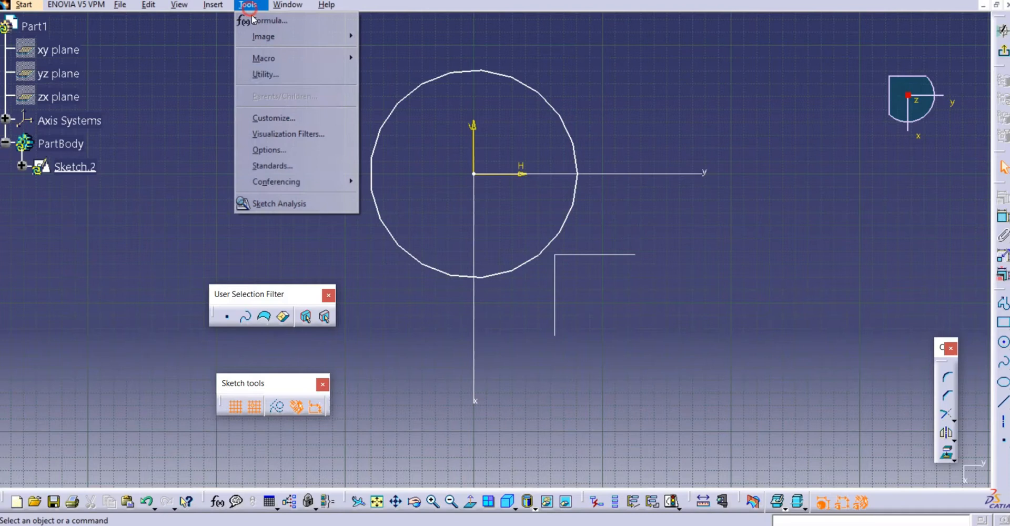
left_click(303, 148)
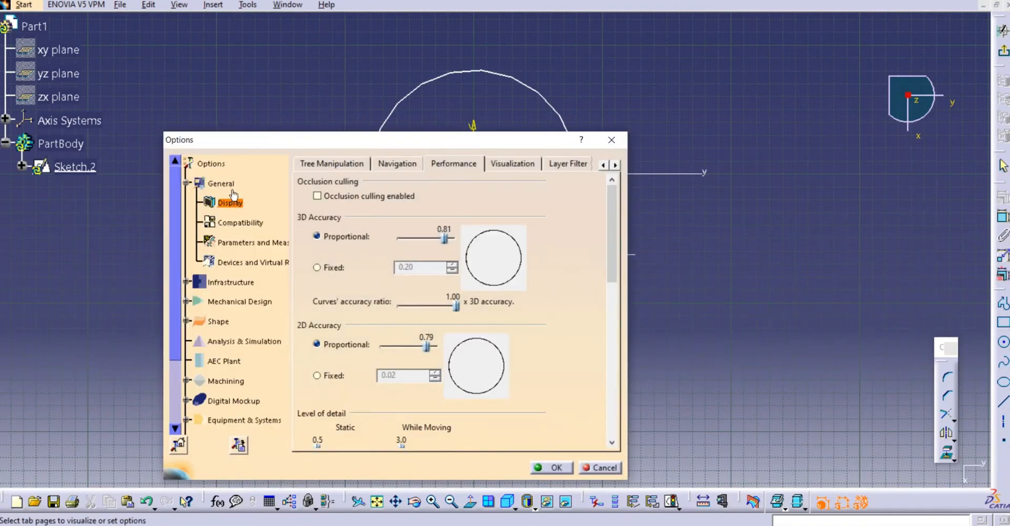
left_click(447, 166)
left_click(511, 164)
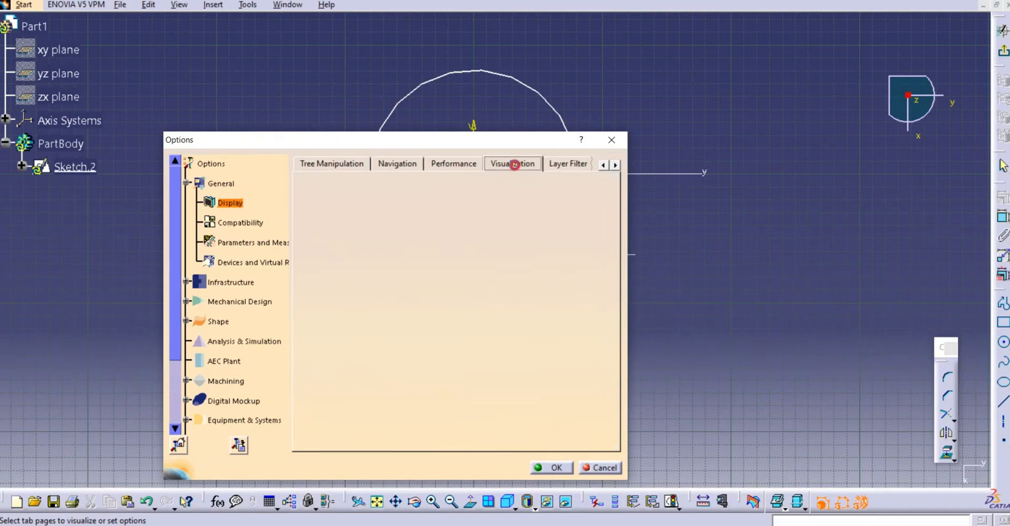
left_click(458, 164)
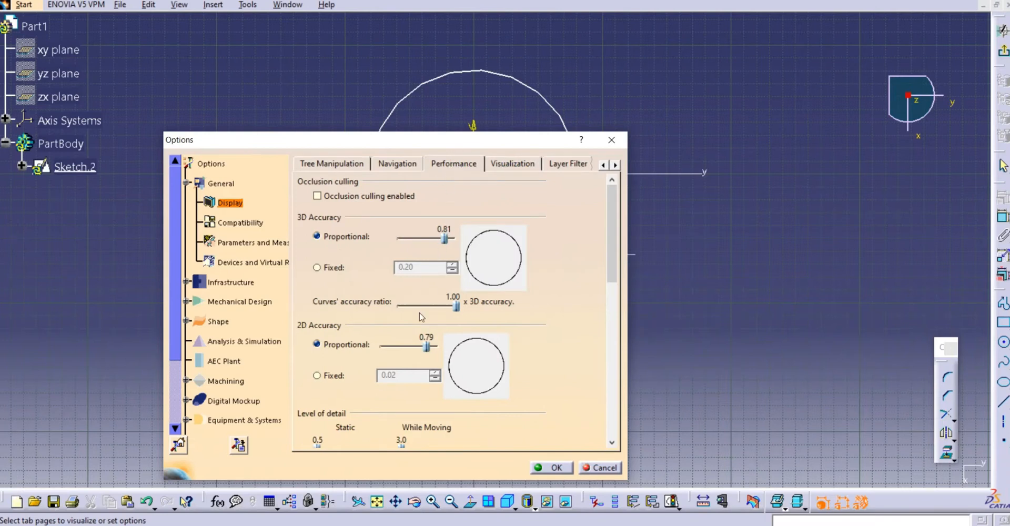
left_click(428, 349)
left_click_drag(430, 348, 376, 350)
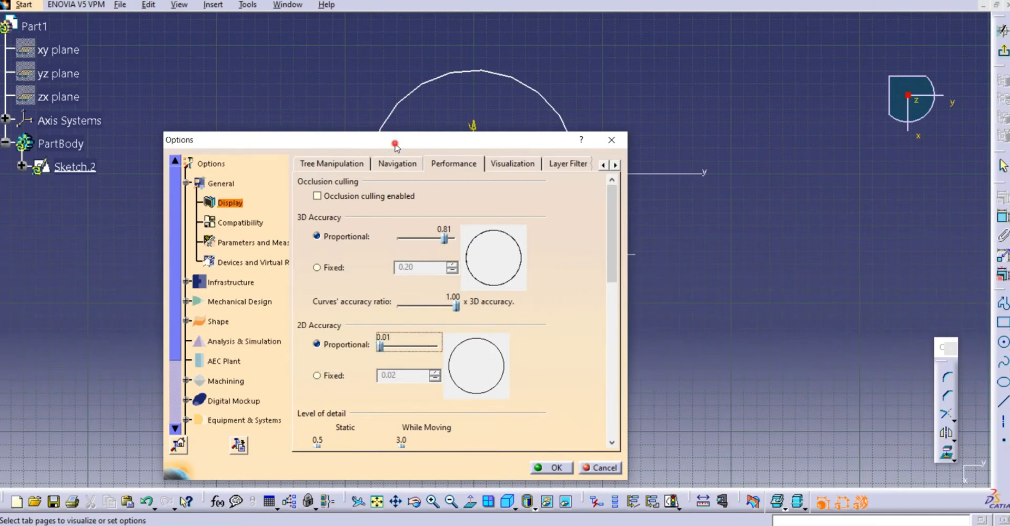
left_click_drag(394, 139, 433, 78)
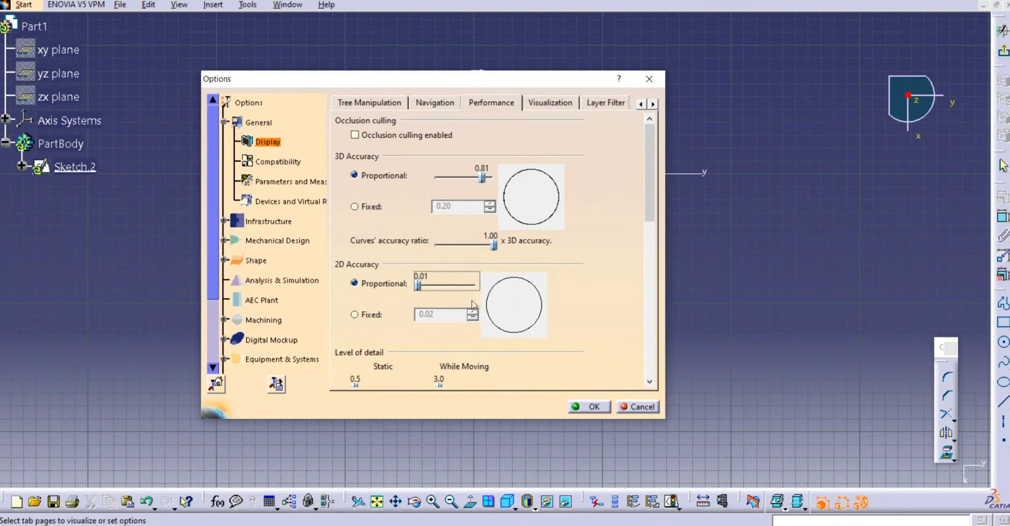
left_click_drag(419, 287, 465, 286)
left_click_drag(454, 287, 419, 288)
left_click(593, 408)
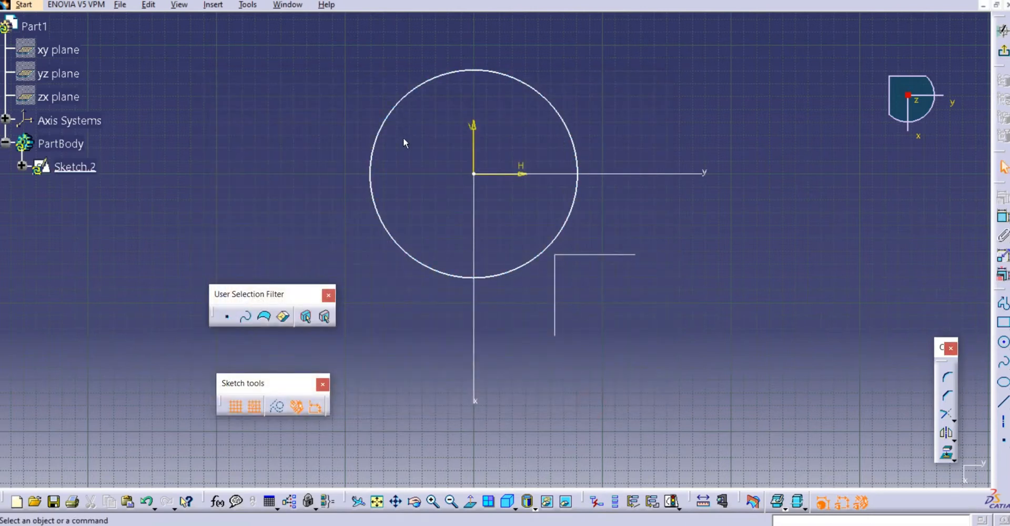
Inspect the circle's smoothness up close, and exit the sketch to the 3D part view.
left_click(582, 219)
mouse_move(582, 217)
middle_mouse_down()
mouse_move(586, 142)
mouse_move(572, 131)
middle_mouse_up()
middle_click_drag(567, 187, 567, 302)
left_click(567, 205)
middle_click_drag(568, 205, 562, 231)
left_click(1003, 30)
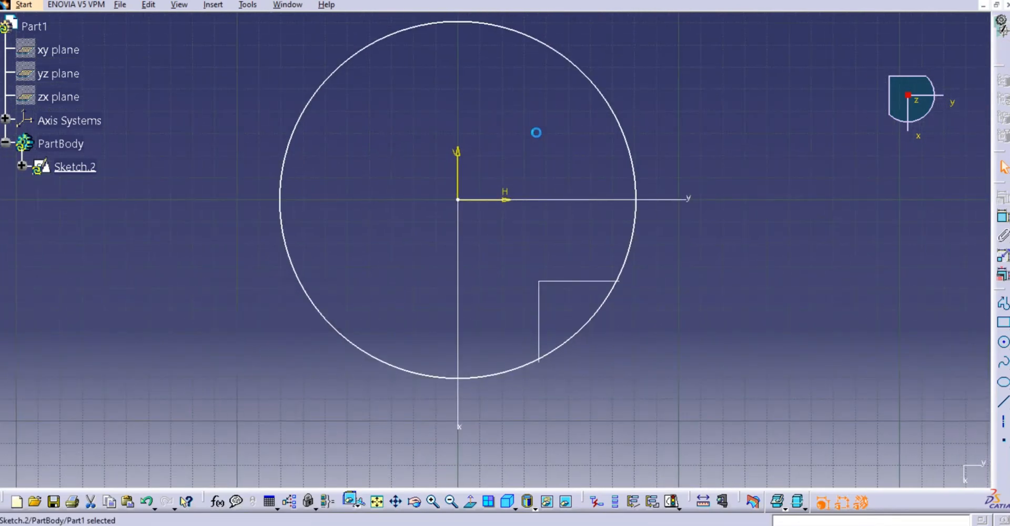
middle_click_drag(528, 196, 514, 259)
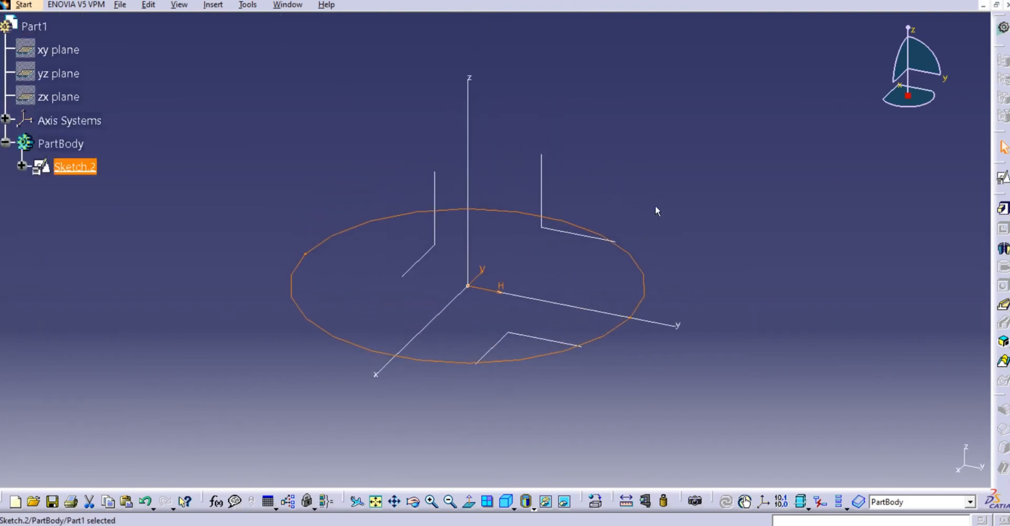
Pad the circle sketch upward to a length of 82 mm to create a solid cylinder.
left_click(655, 280)
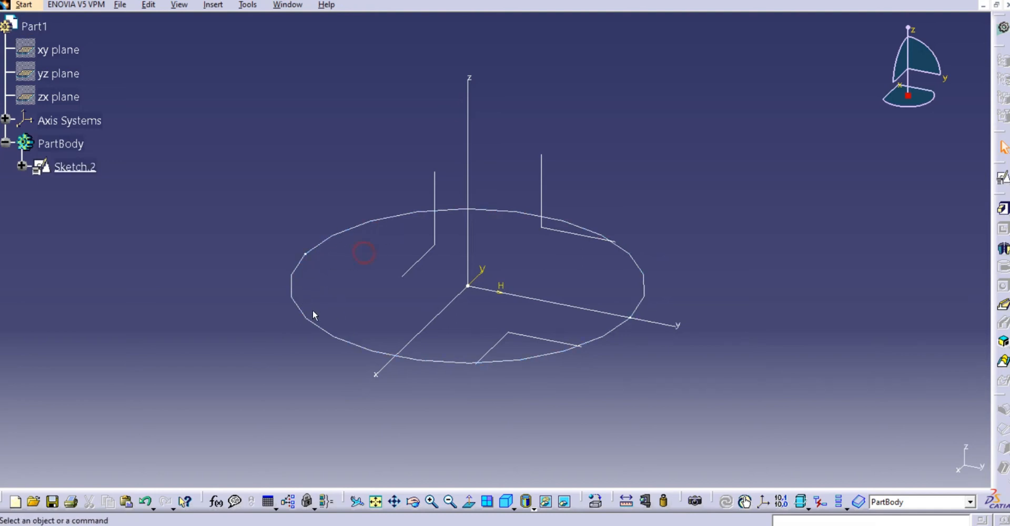
middle_click_drag(345, 303, 364, 287)
left_click(247, 4)
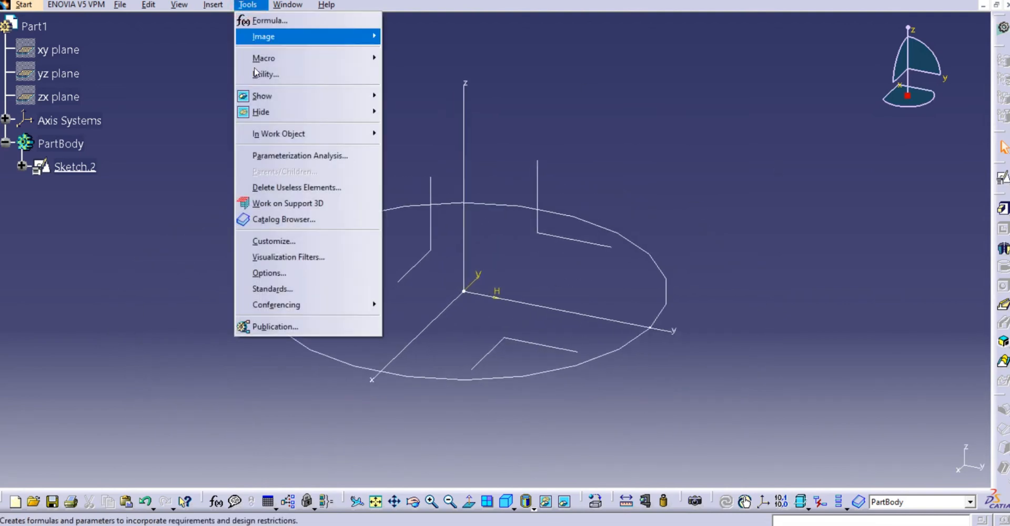
left_click(611, 85)
left_click(1003, 208)
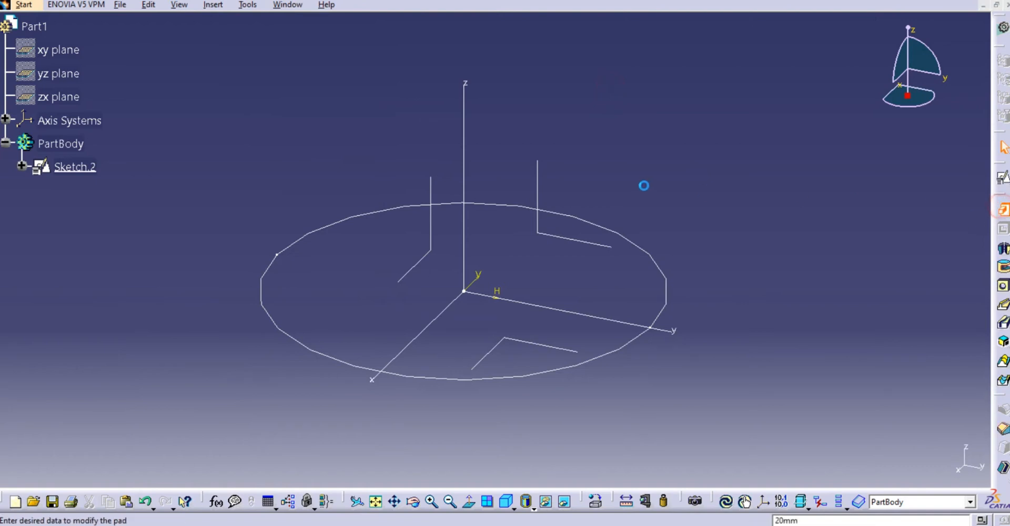
left_click(605, 284)
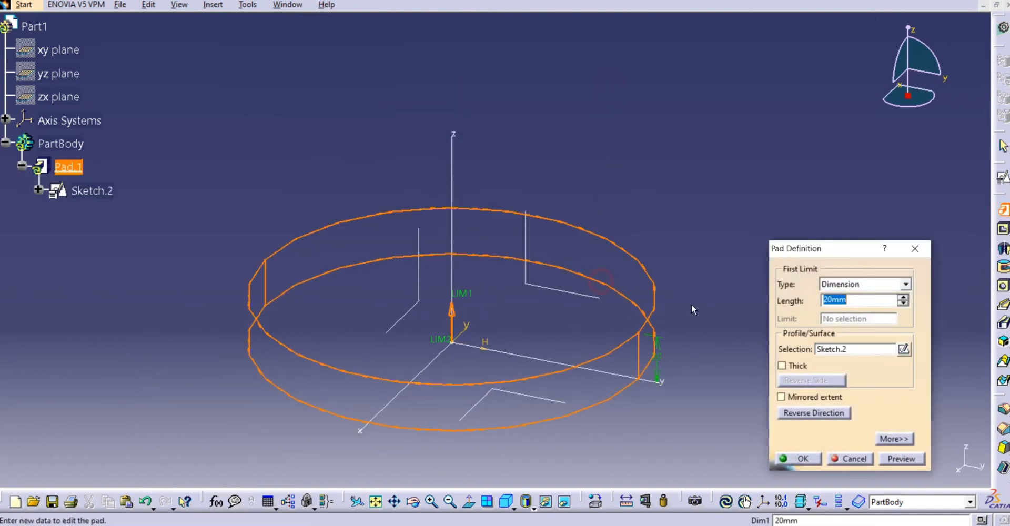
left_click_drag(452, 311, 466, 174)
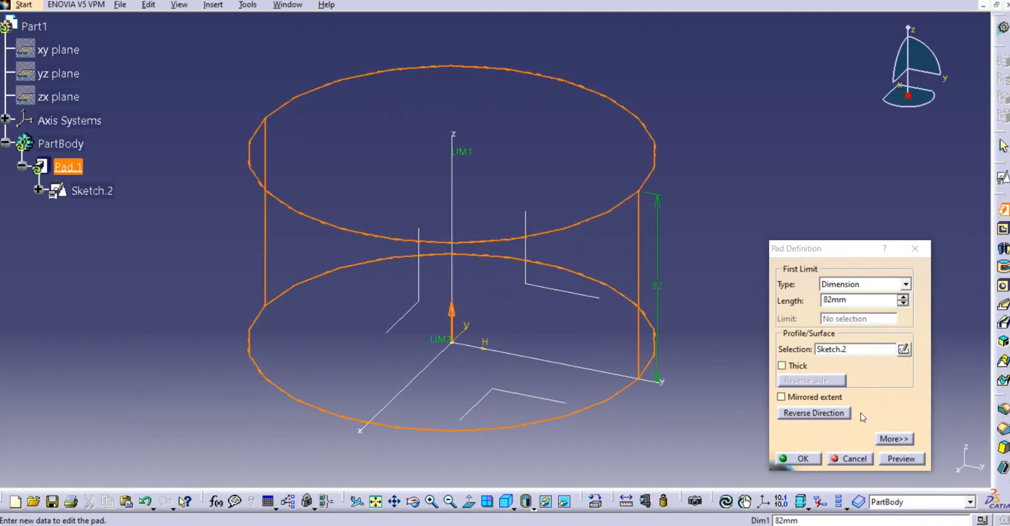
left_click(804, 459)
Inspect the cylinder's faceted edges, and set the proportional 3D accuracy to 0.01 in the display performance options.
middle_click_drag(756, 158, 701, 252)
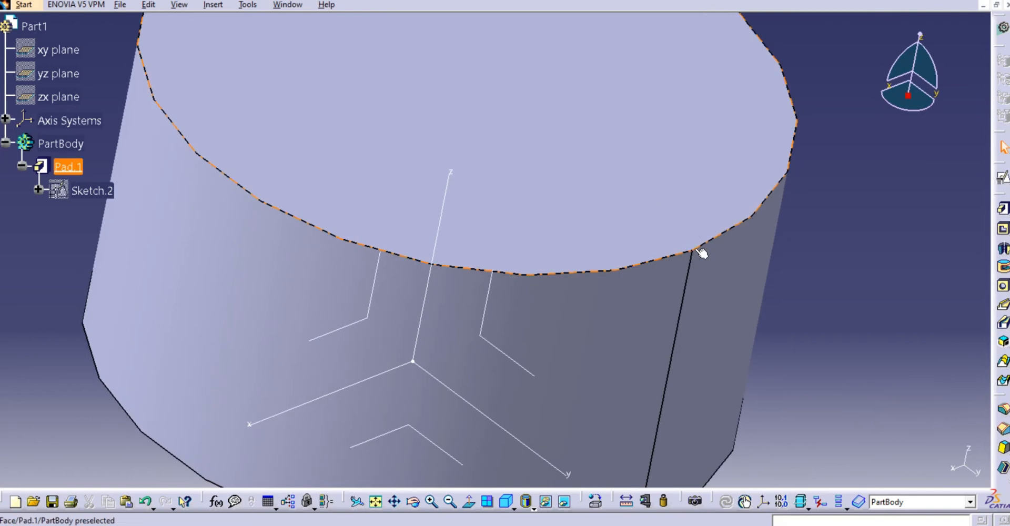
middle_click_drag(618, 212, 607, 260)
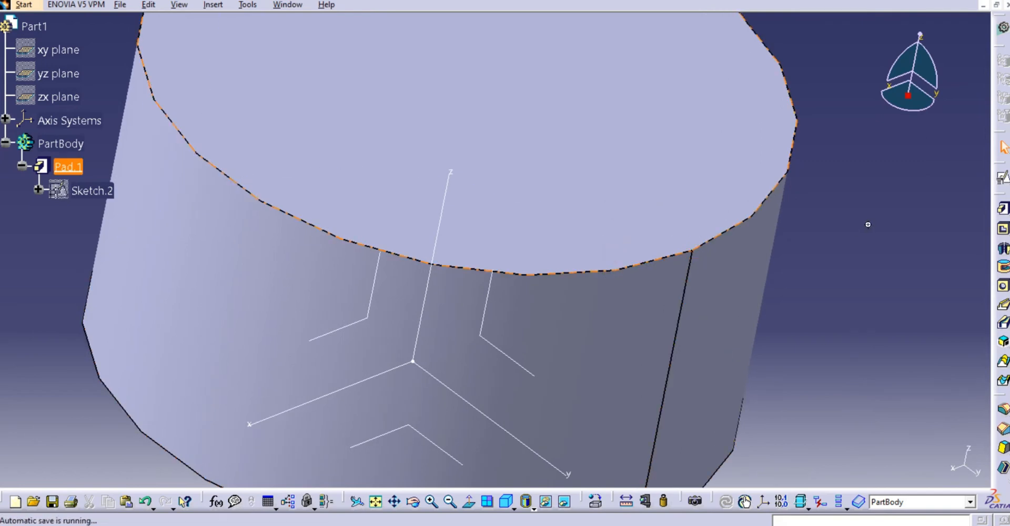
middle_click_drag(804, 193, 843, 127)
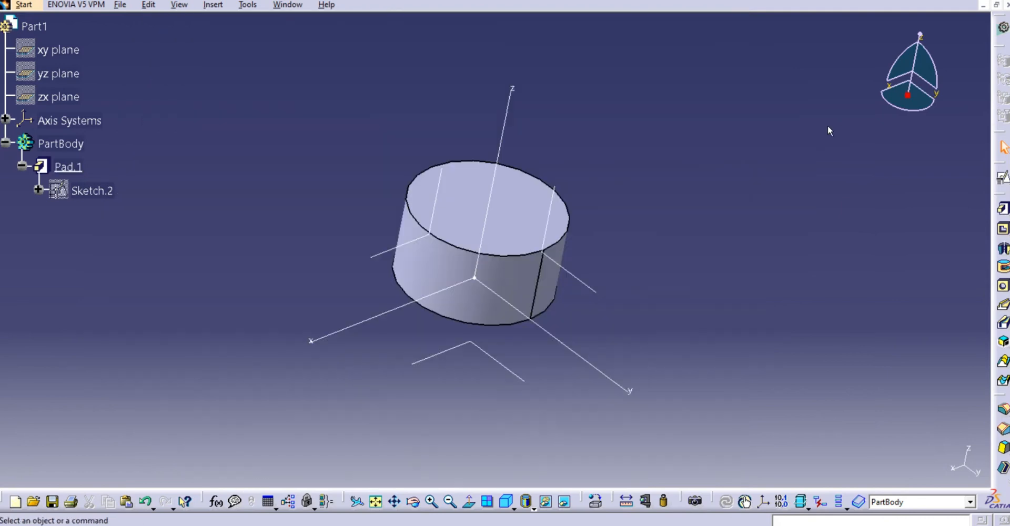
middle_click_drag(597, 276, 496, 368)
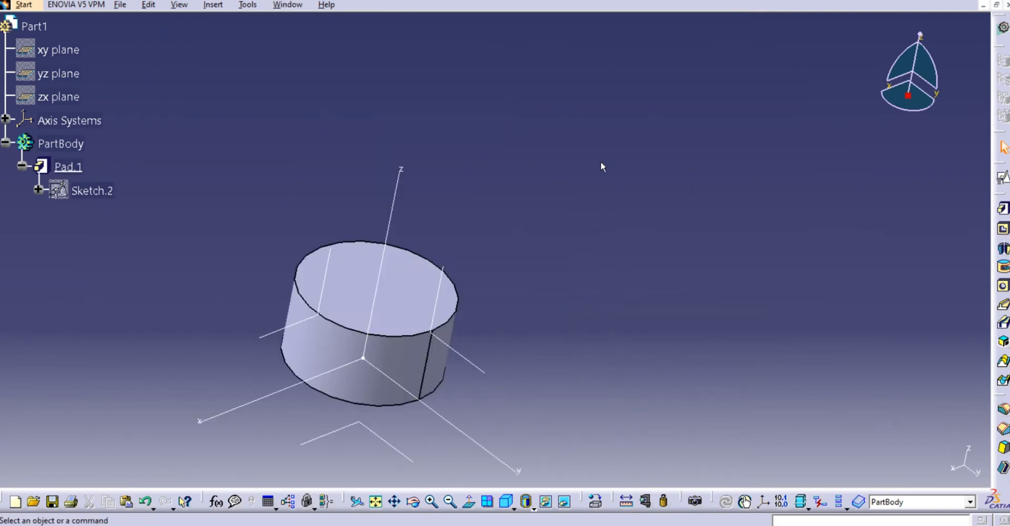
middle_click_drag(424, 314, 588, 188)
left_click(247, 5)
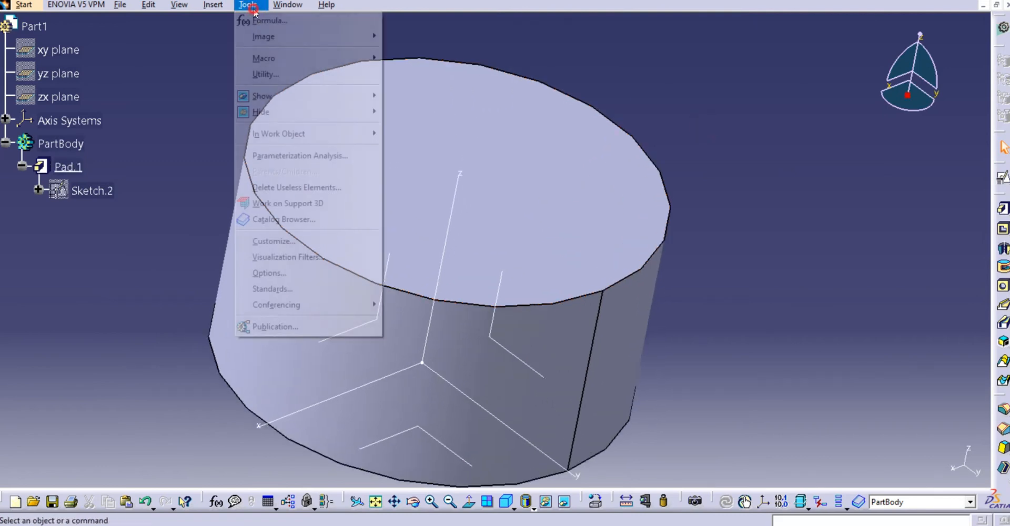
left_click(293, 273)
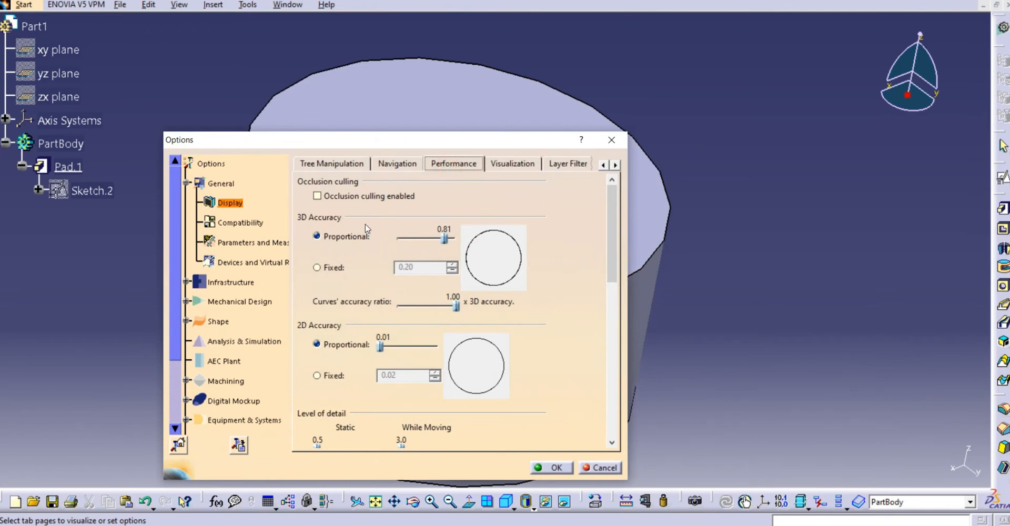
left_click_drag(444, 239, 385, 239)
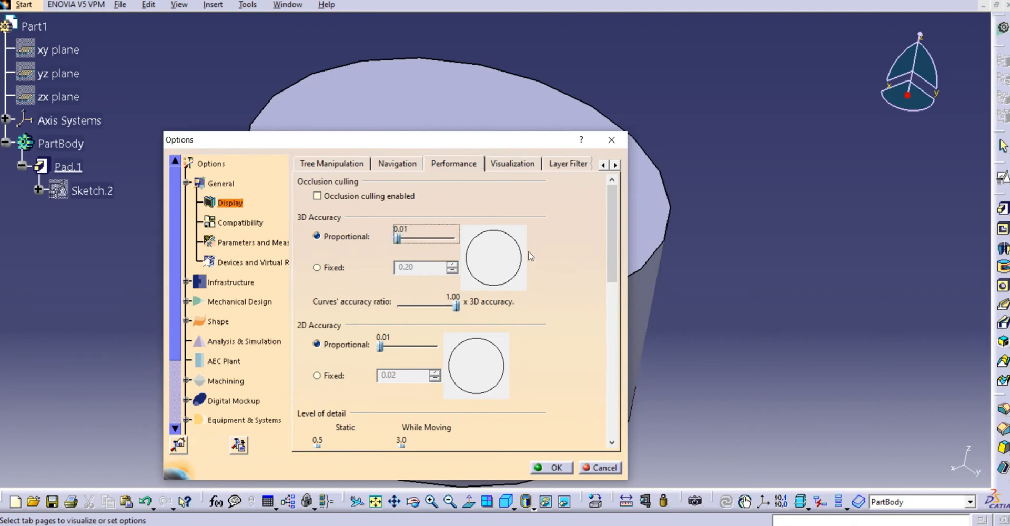
left_click(557, 468)
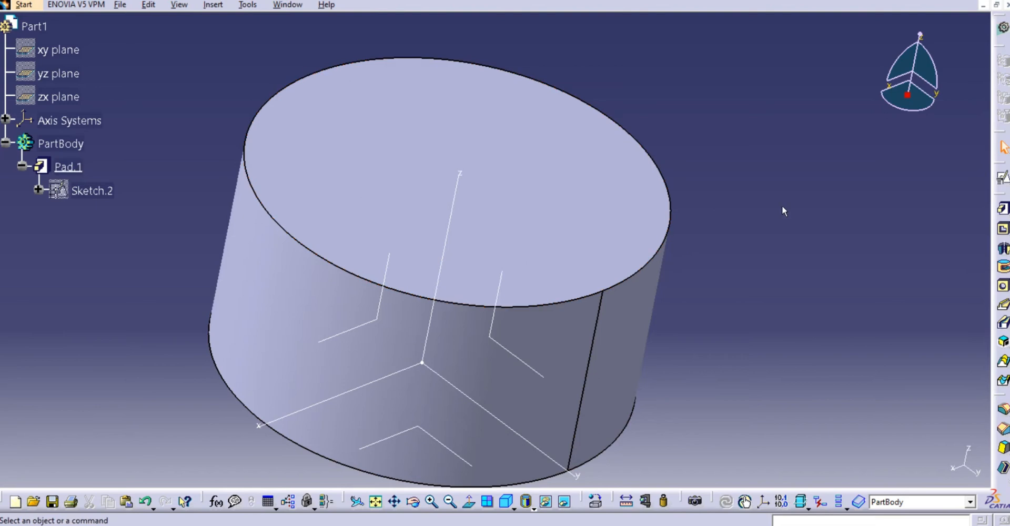
Expand the PartBody in the specification tree and hide the absolute axis system.
middle_click_drag(723, 162, 707, 198)
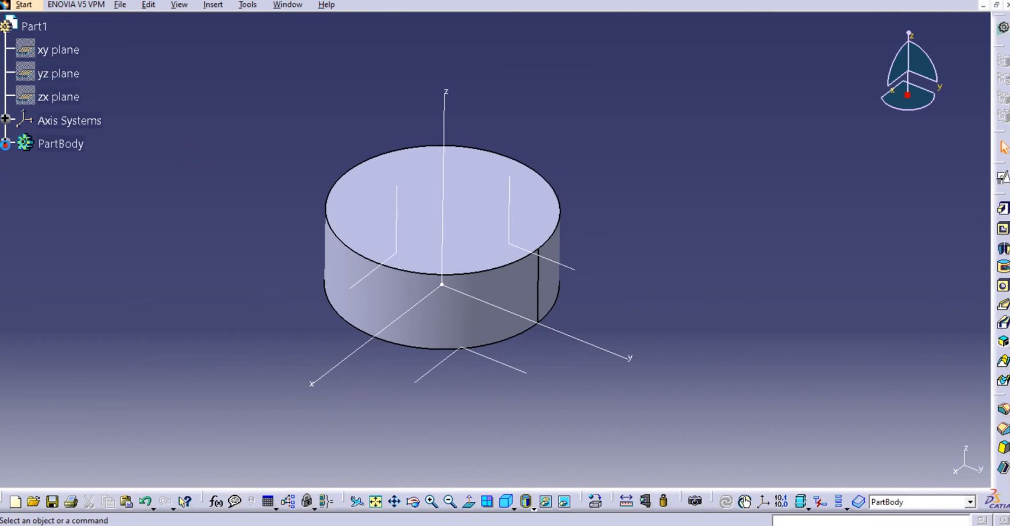
left_click(5, 142)
middle_click_drag(241, 172, 279, 148)
middle_click_drag(506, 268, 461, 301)
middle_click_drag(469, 196, 435, 244)
middle_click_drag(398, 130, 456, 211)
left_click(488, 107)
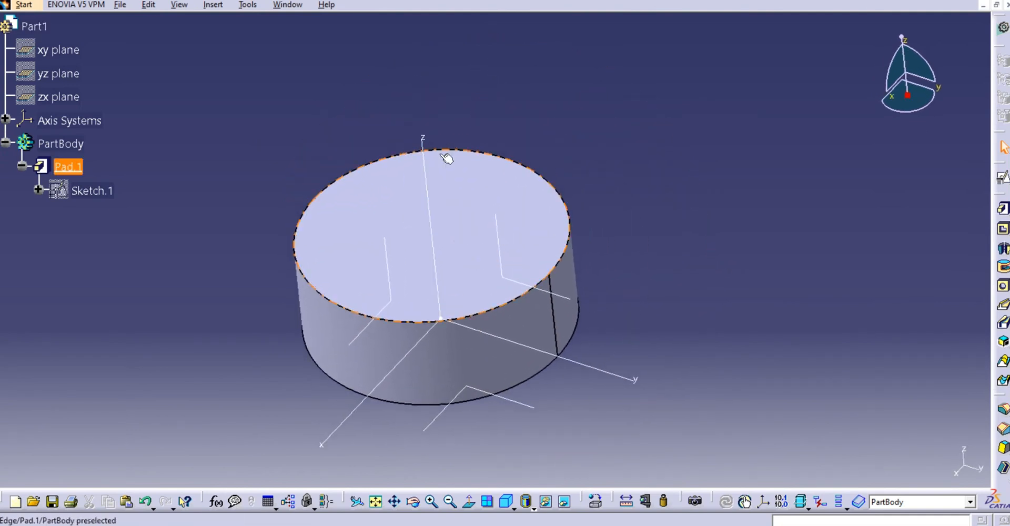
right_click(424, 156)
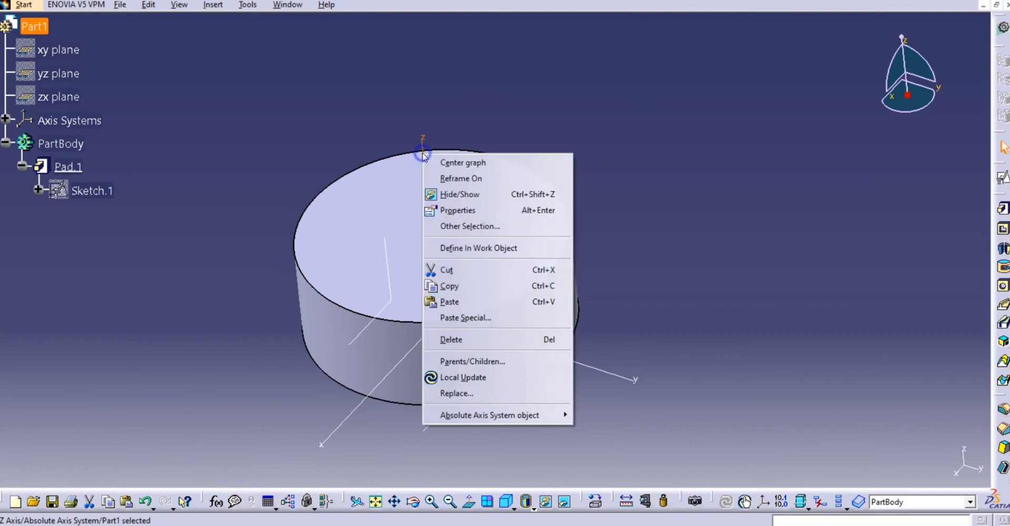
left_click(458, 194)
Expand Axis Systems in the specification tree and show the hidden absolute axis system again.
middle_click_drag(523, 151, 651, 167)
middle_click_drag(606, 268, 514, 230)
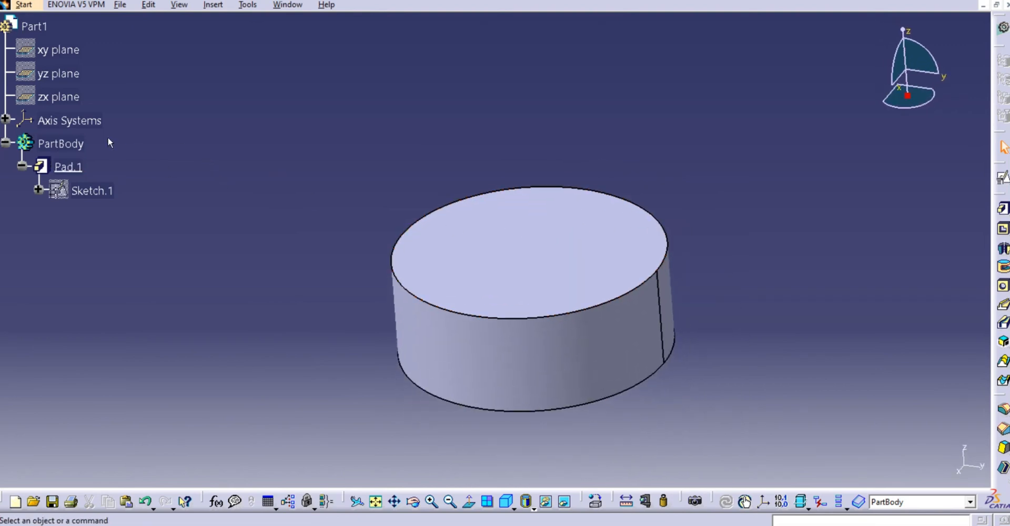
left_click(5, 120)
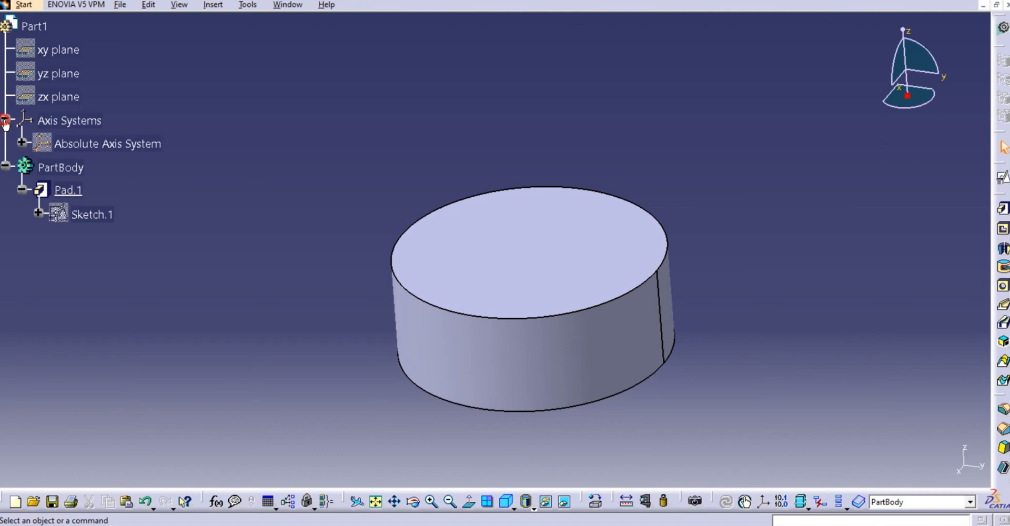
left_click(105, 144)
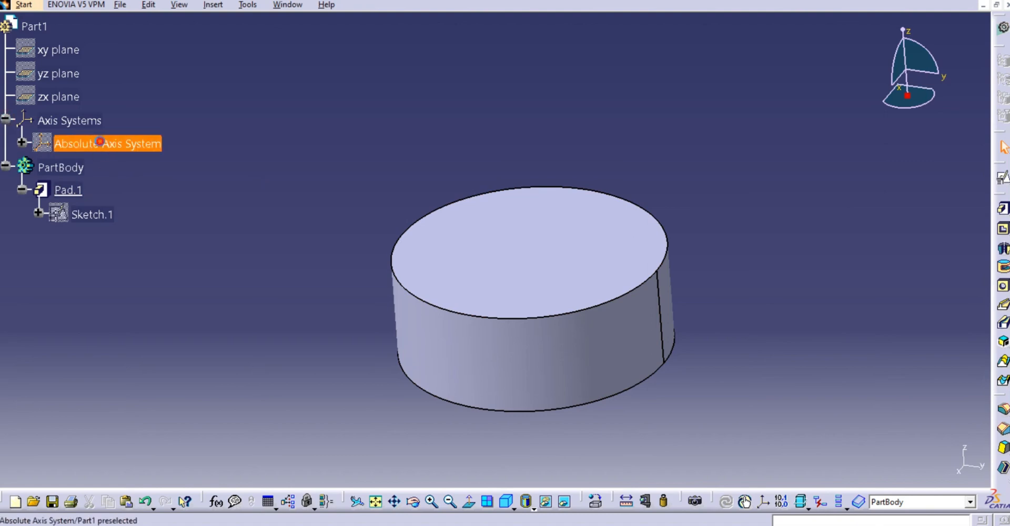
right_click(102, 143)
left_click(138, 182)
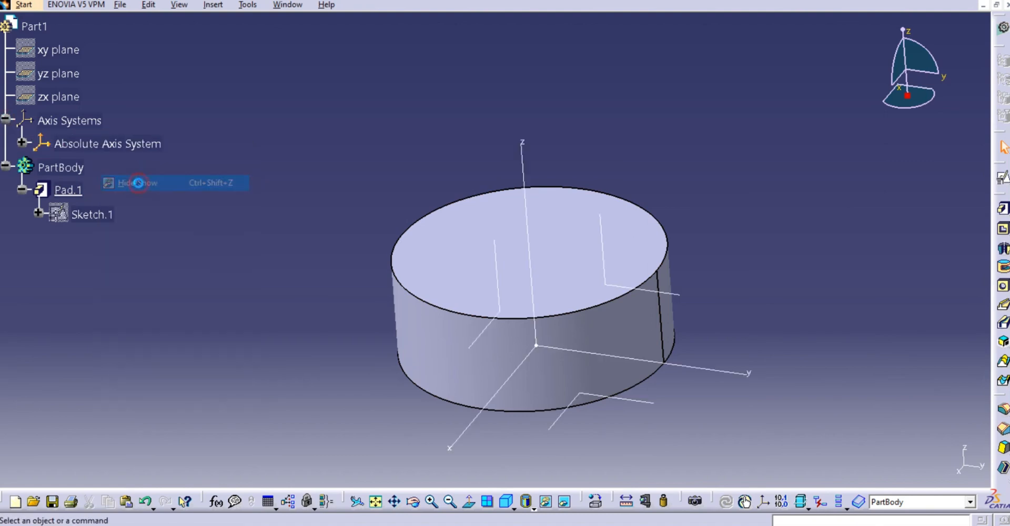
Show the pad's hidden Sketch.1 in the 3D view, and hide it again.
middle_click_drag(252, 194, 257, 170)
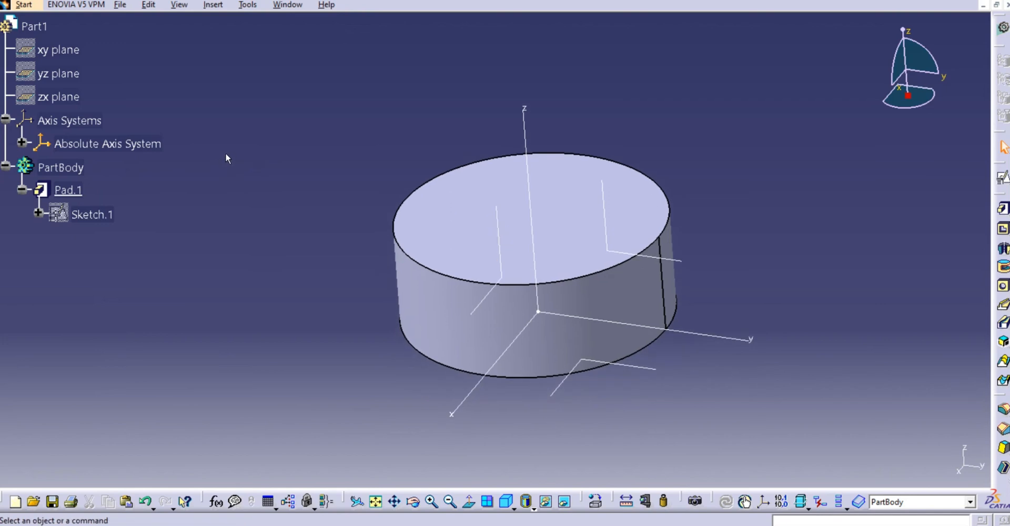
middle_click_drag(277, 194, 220, 198)
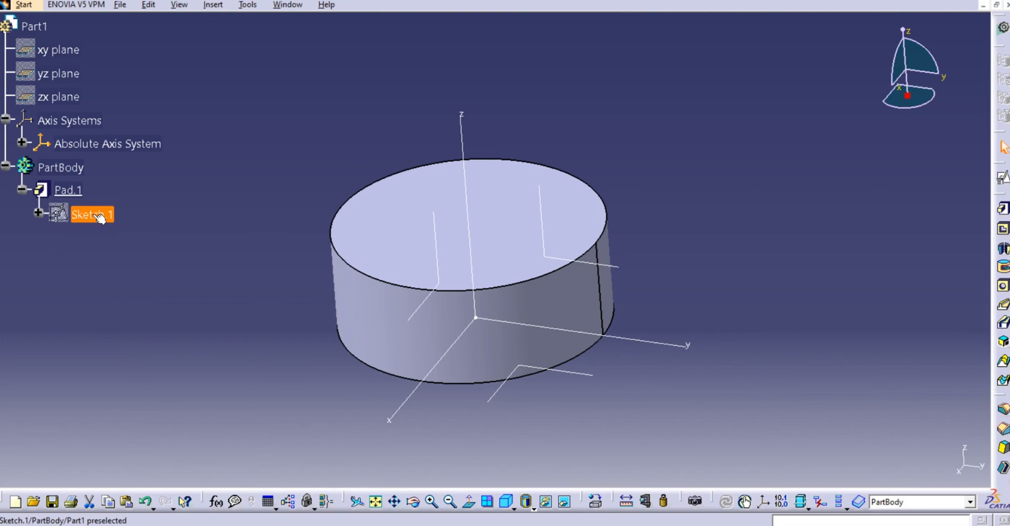
key("ctrl+h")
left_click(232, 230)
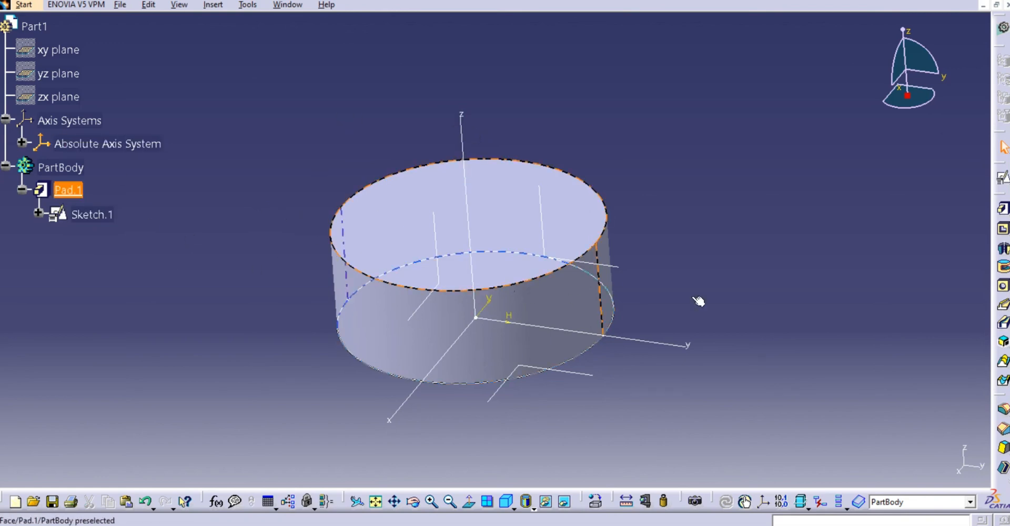
right_click(592, 356)
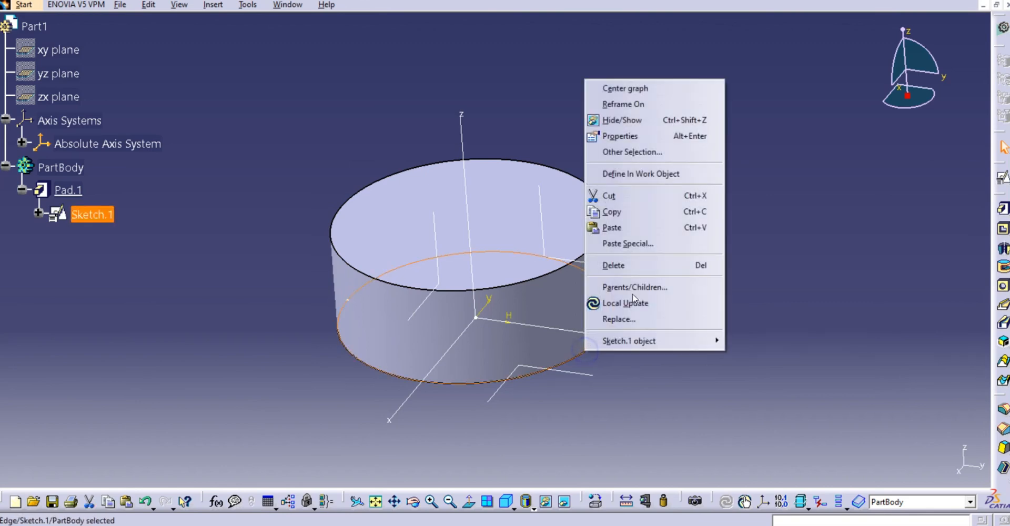
left_click(624, 122)
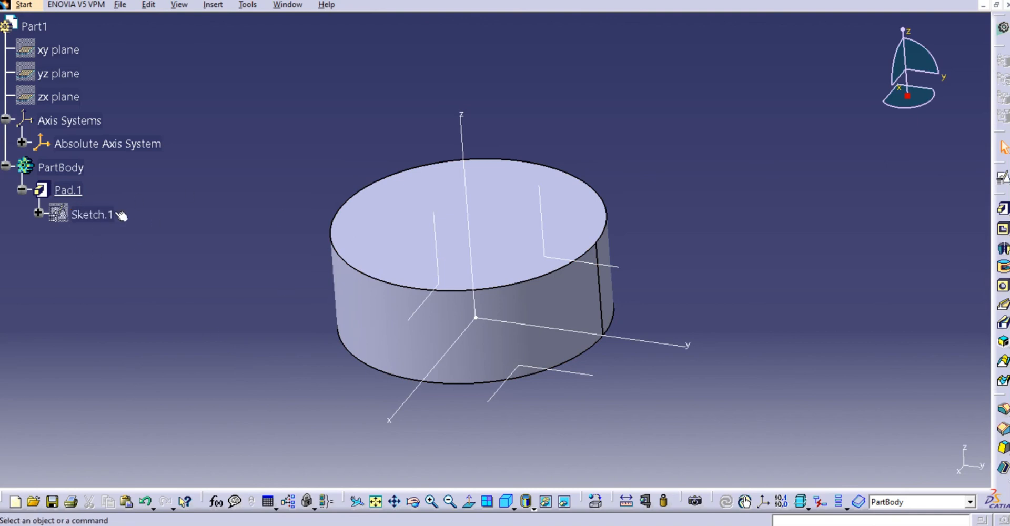
Swap to the hidden space to view the hidden objects, and return to the visible space.
middle_click_drag(260, 279, 253, 283)
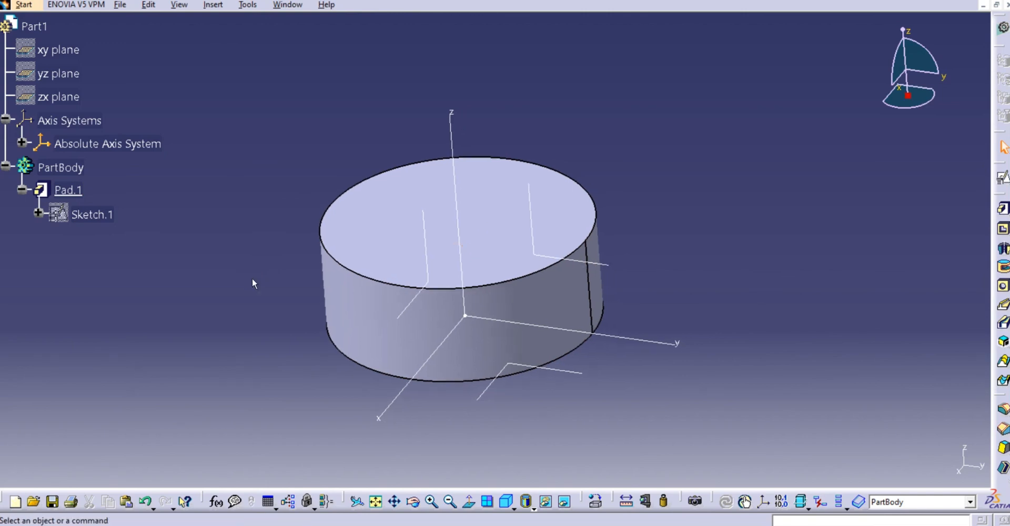
left_click(565, 504)
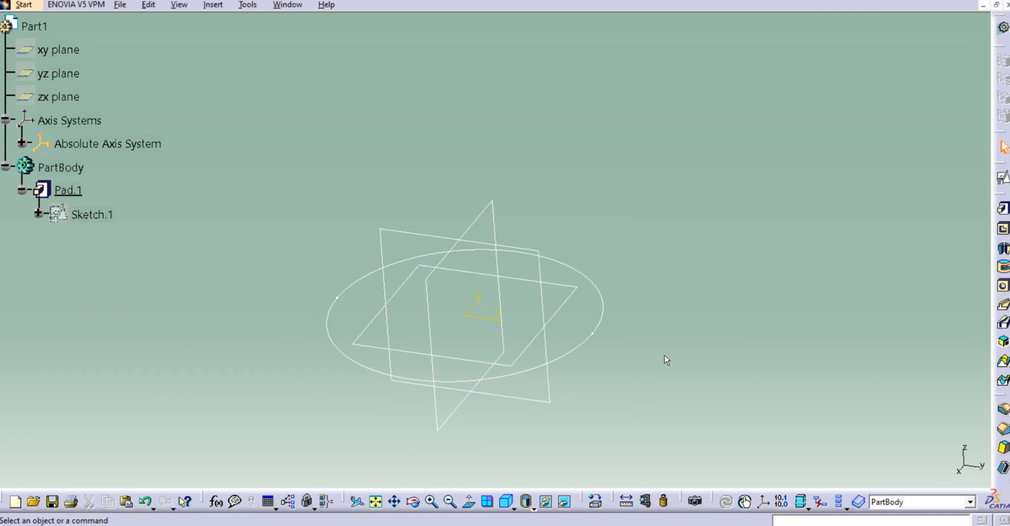
left_click(551, 504)
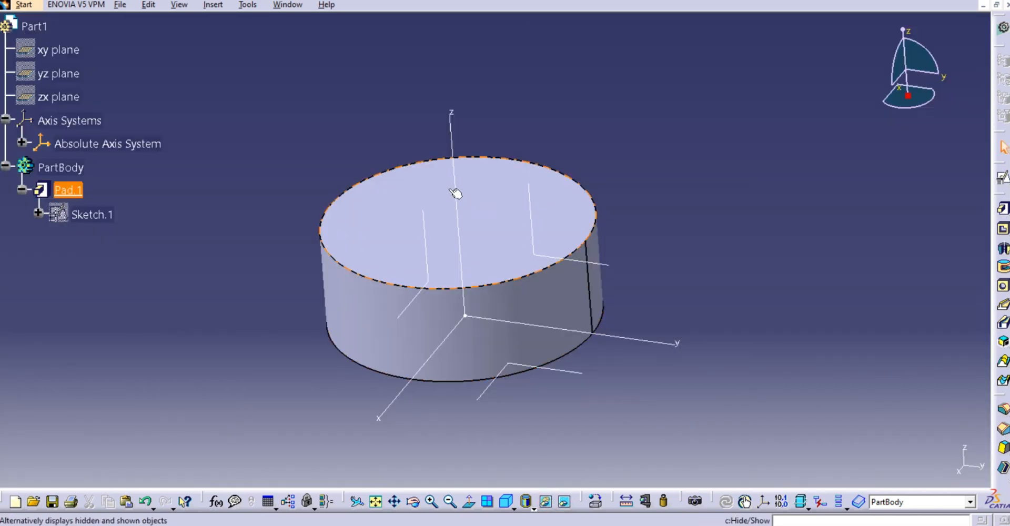
Hide the absolute axis system, and restore it to the visible space from within the hidden space.
right_click(452, 135)
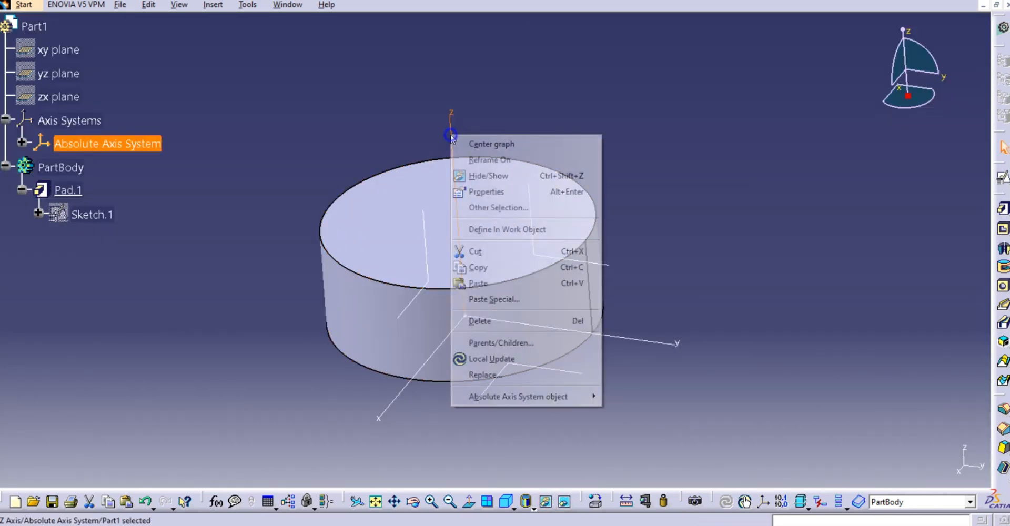
left_click(490, 182)
left_click(562, 503)
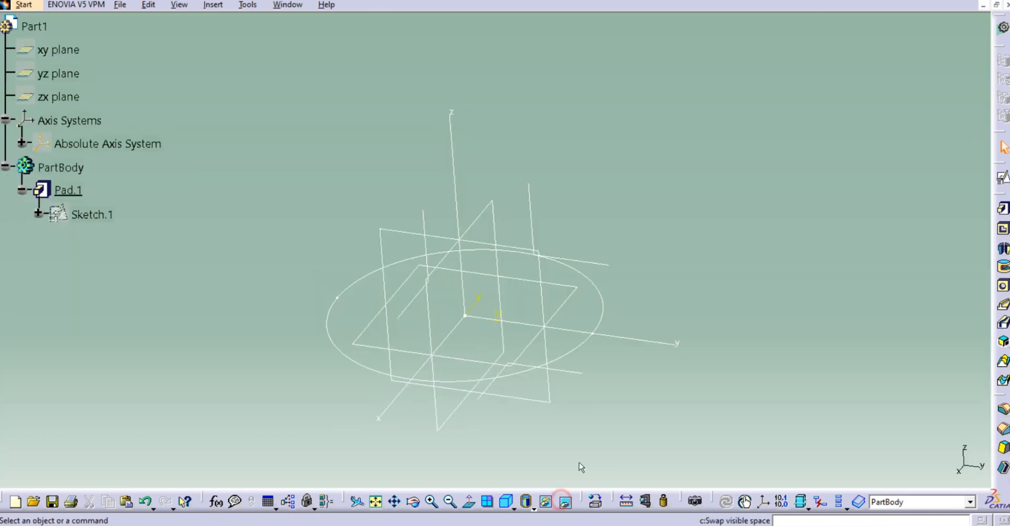
right_click(451, 137)
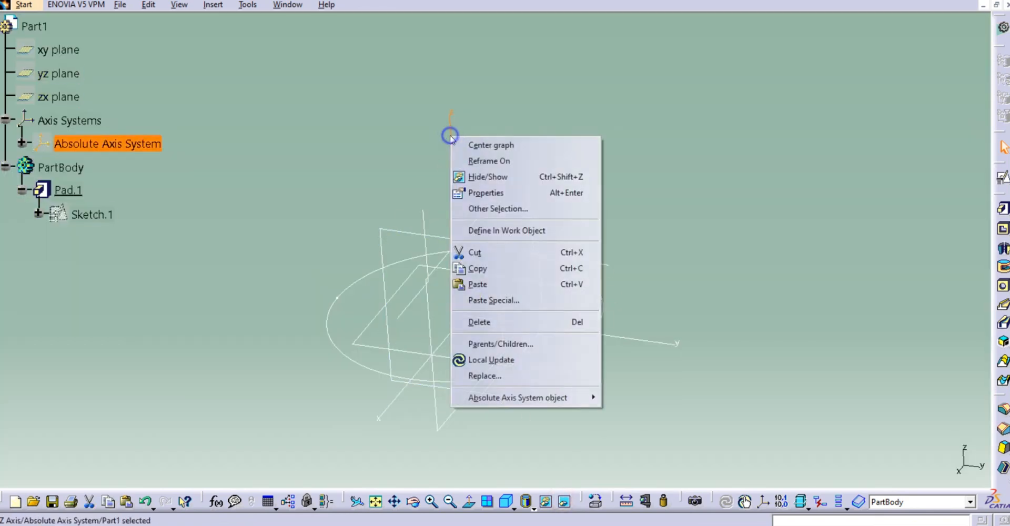
left_click(479, 176)
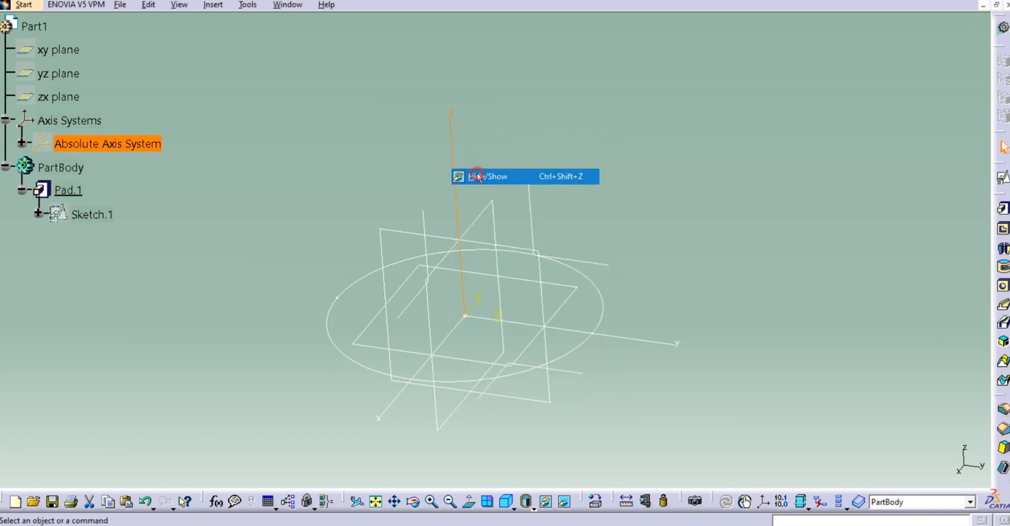
left_click(526, 500)
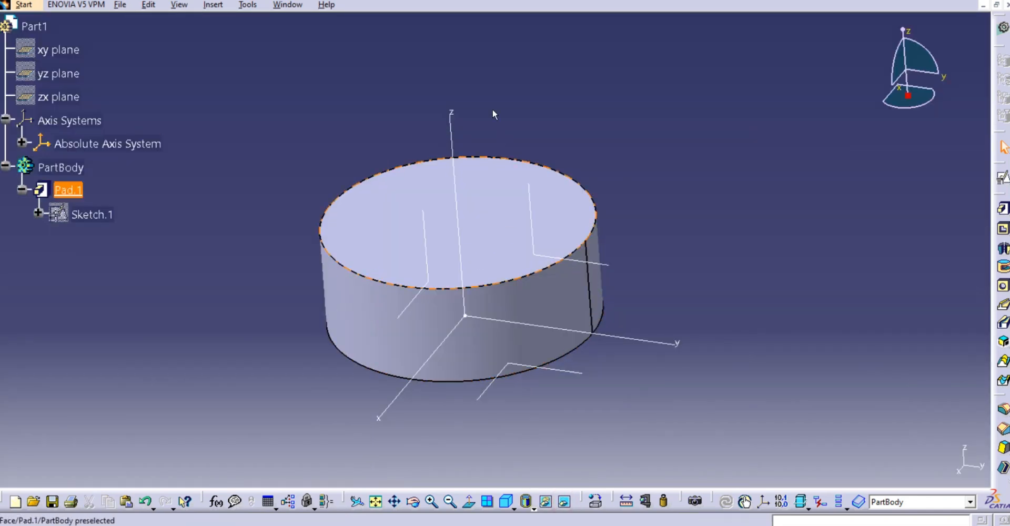